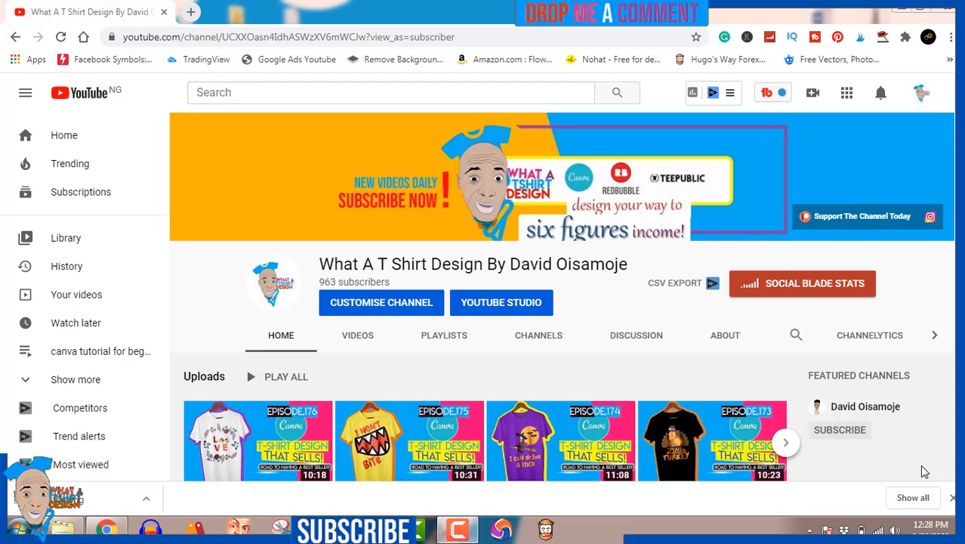
click(953, 498)
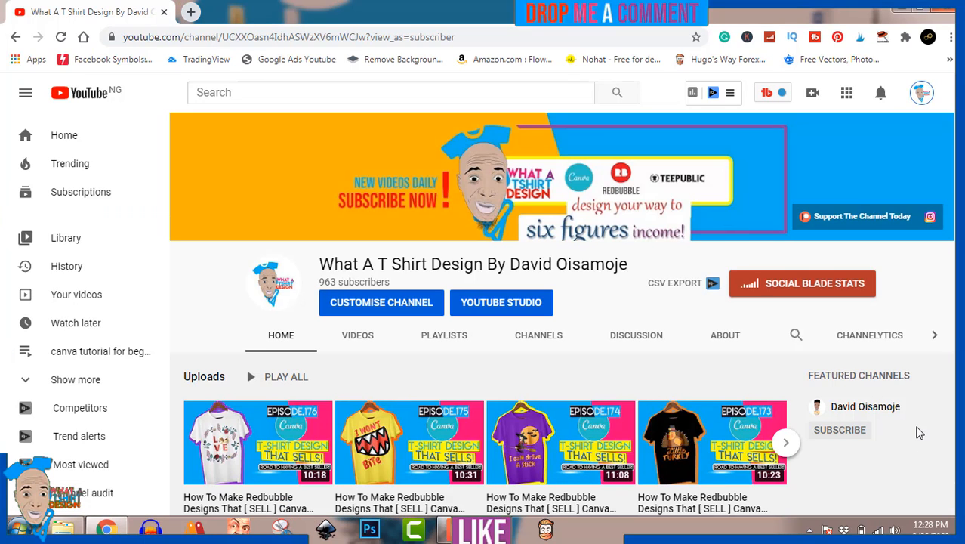
scroll(919, 432, down, 3)
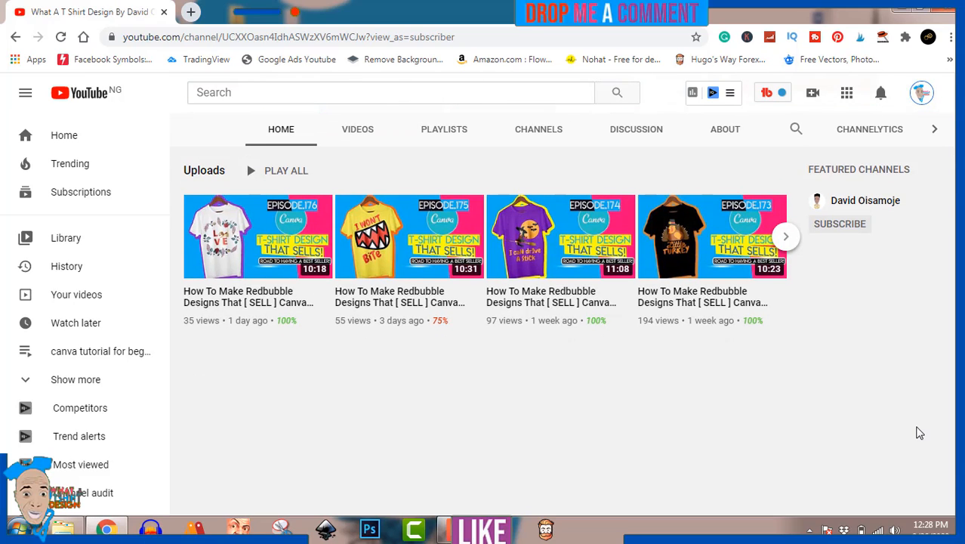
scroll(919, 433, up, 4)
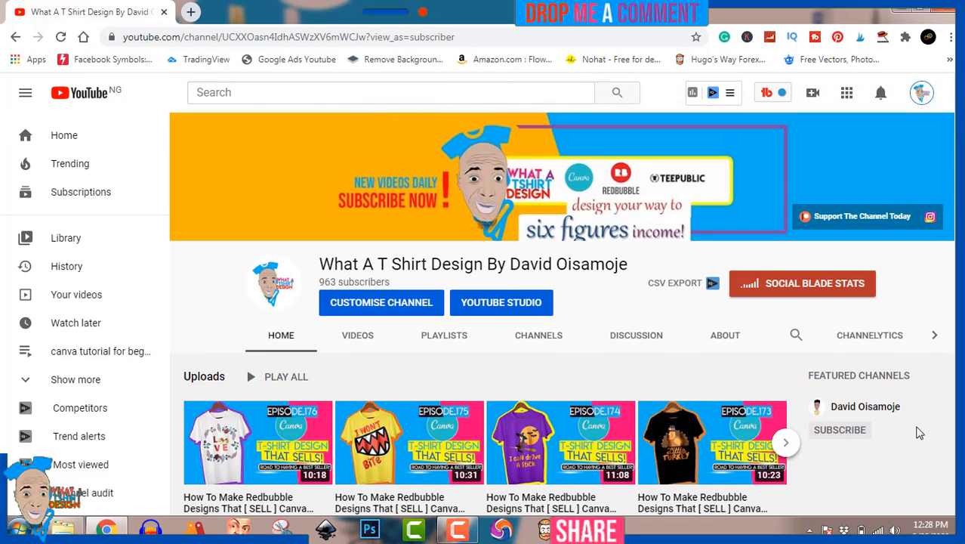
scroll(919, 433, down, 3)
scroll(920, 433, down, 1)
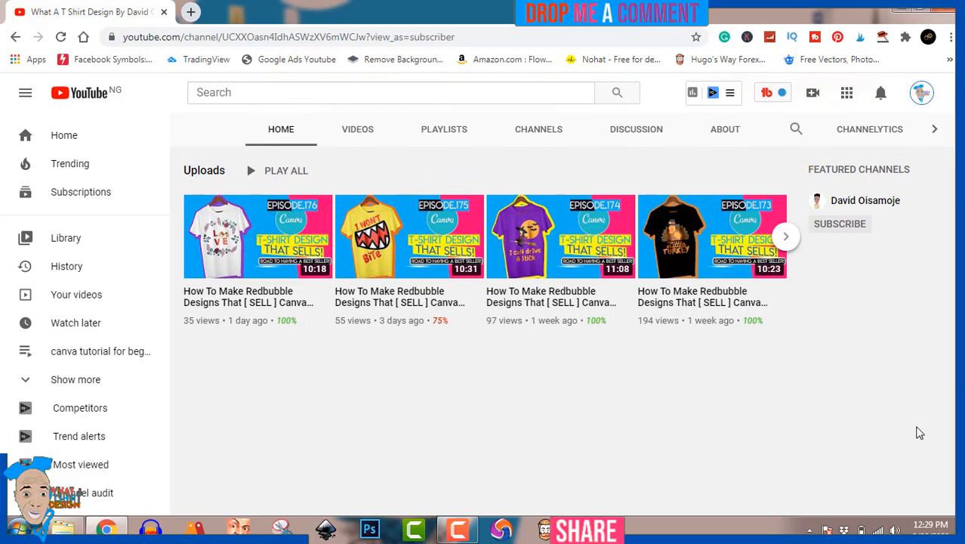
scroll(920, 432, up, 3)
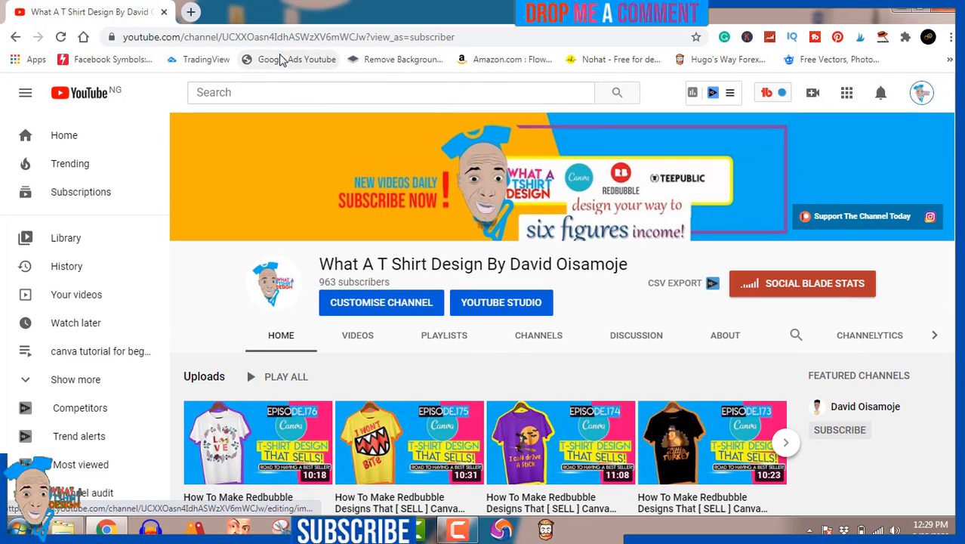
Step: Open Canva in a new browser tab and create a blank custom design of 4500 × 5400 px
click(193, 13)
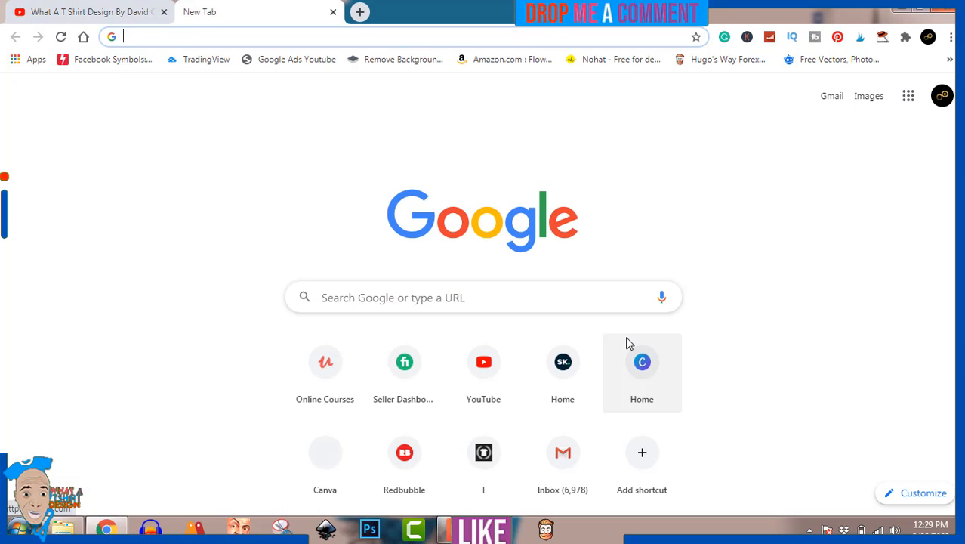
click(645, 368)
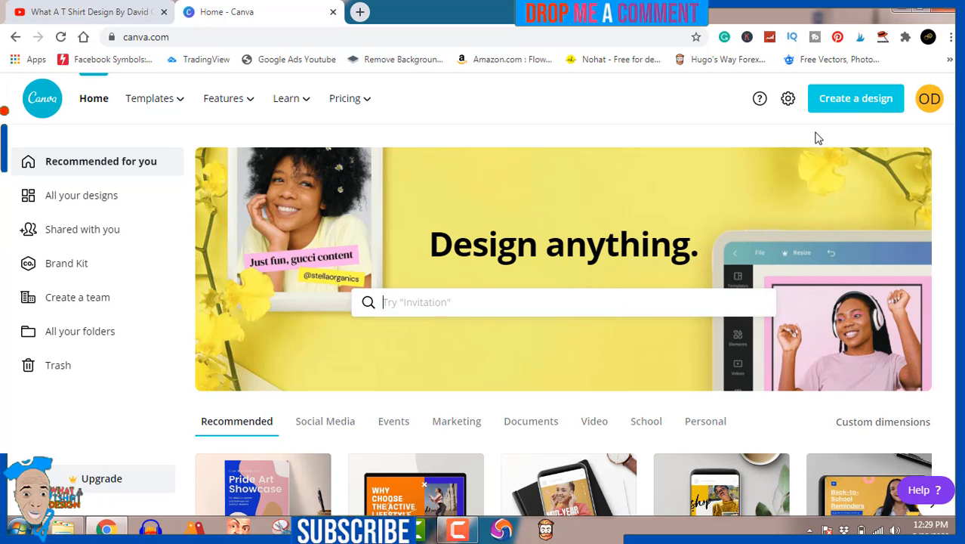
click(852, 105)
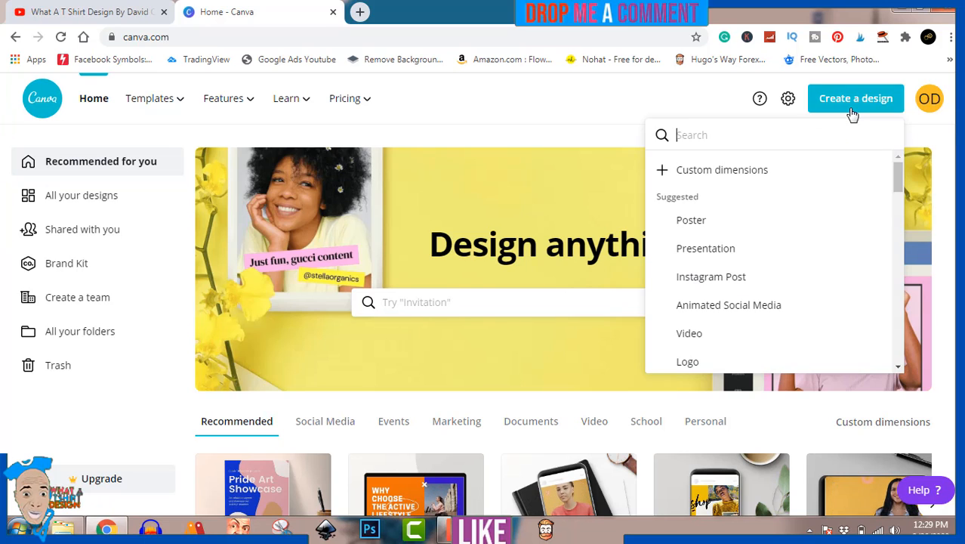
click(746, 174)
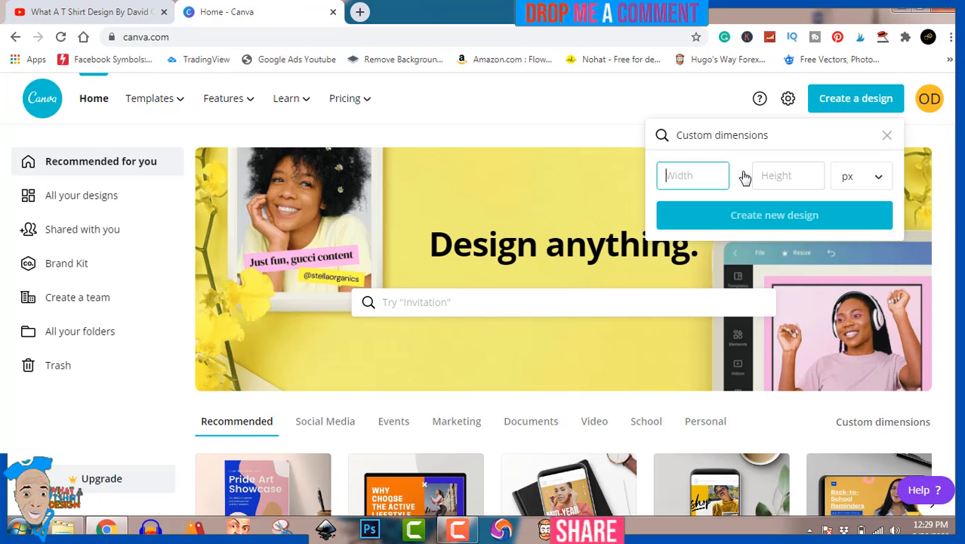
text(4500)
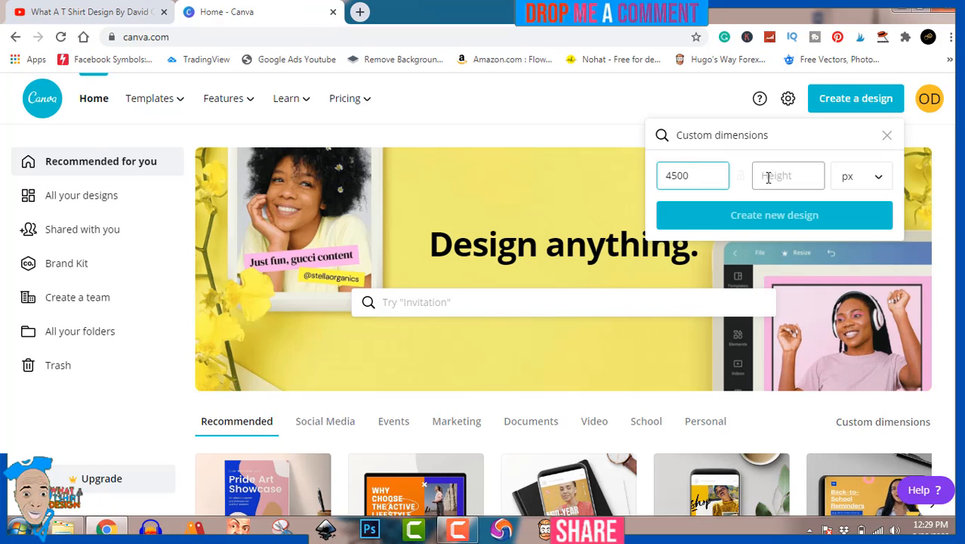
click(763, 176)
text(5400)
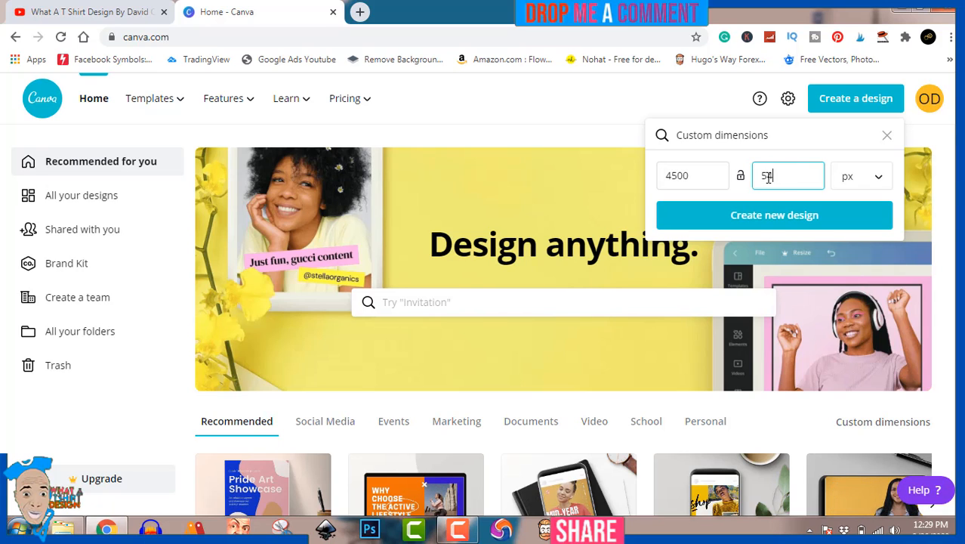
click(780, 215)
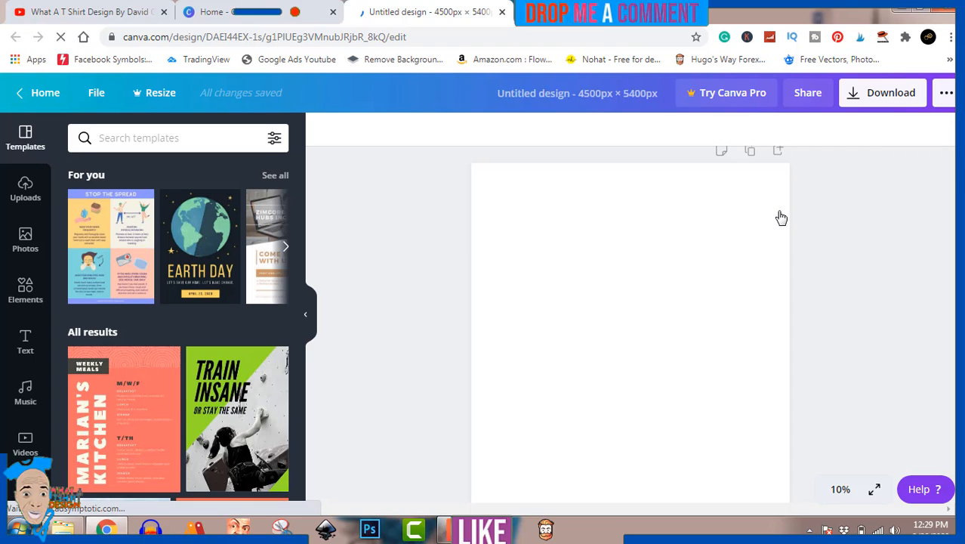
Step: Search the elements library for "jam" and look through the graphics it offers
click(24, 290)
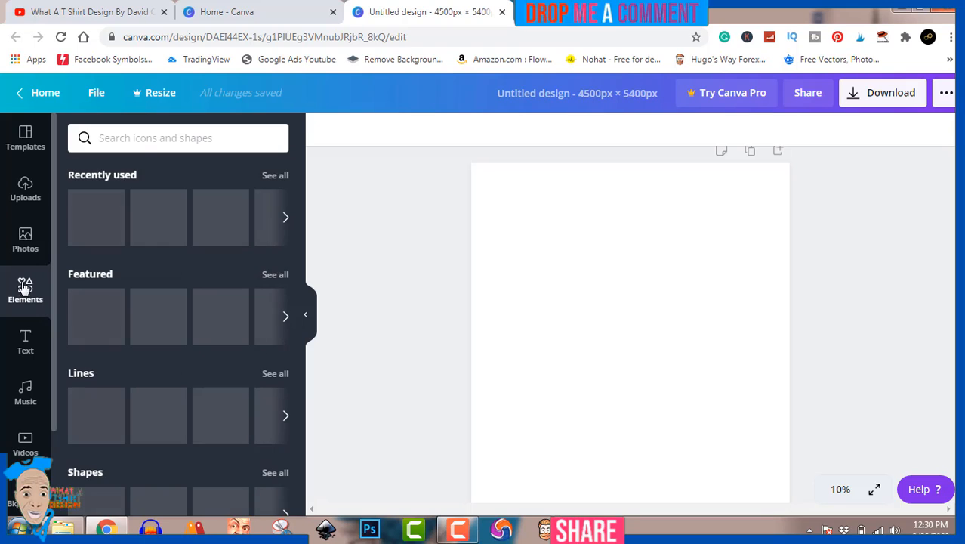
click(145, 138)
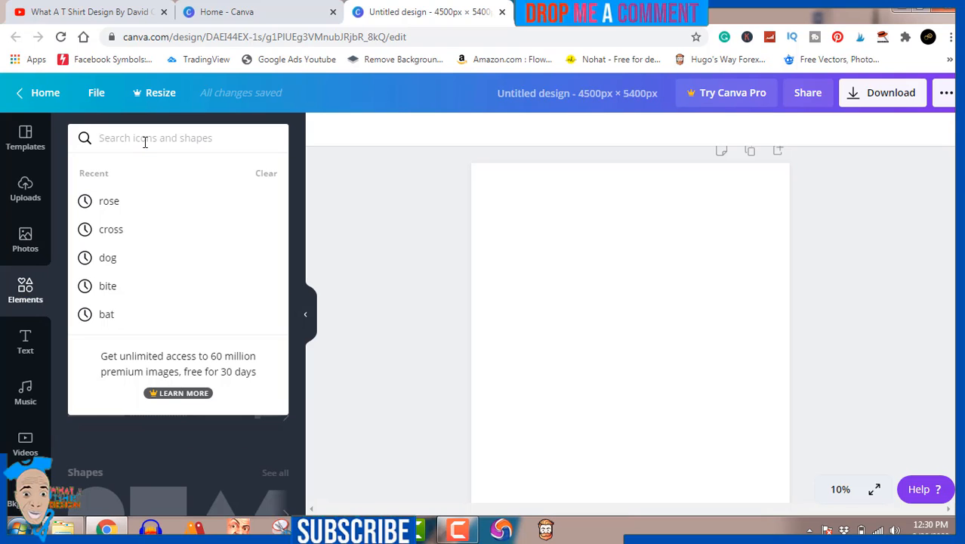
text(jam)
key(Return)
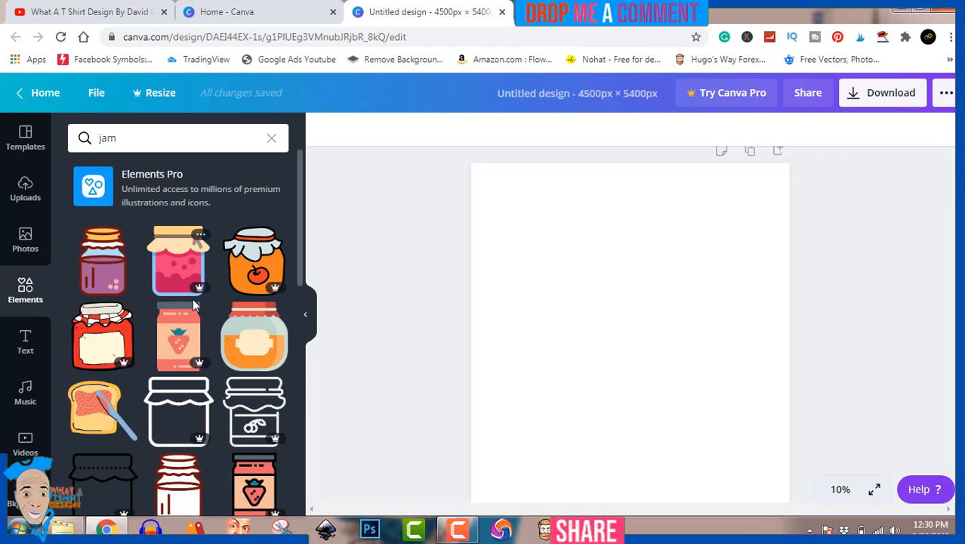
scroll(193, 298, down, 4)
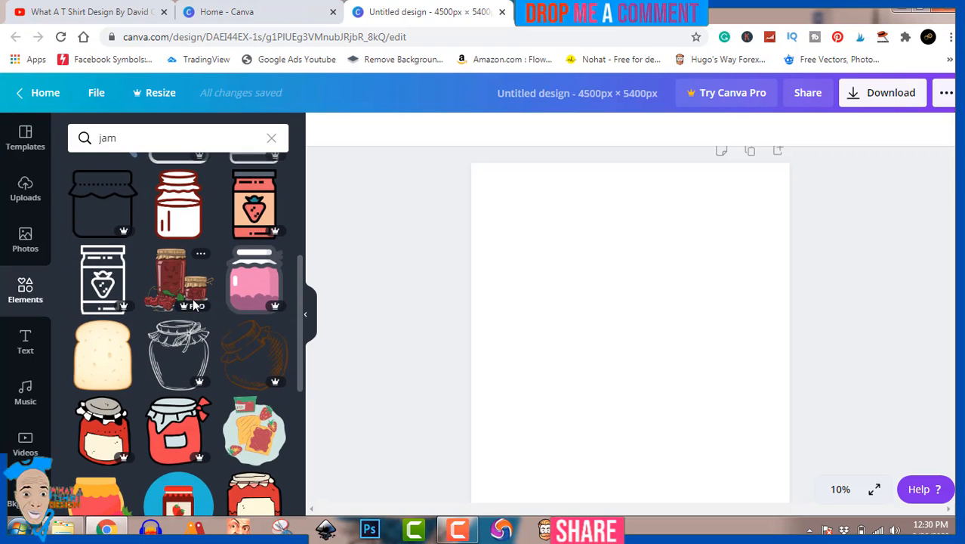
scroll(194, 304, down, 3)
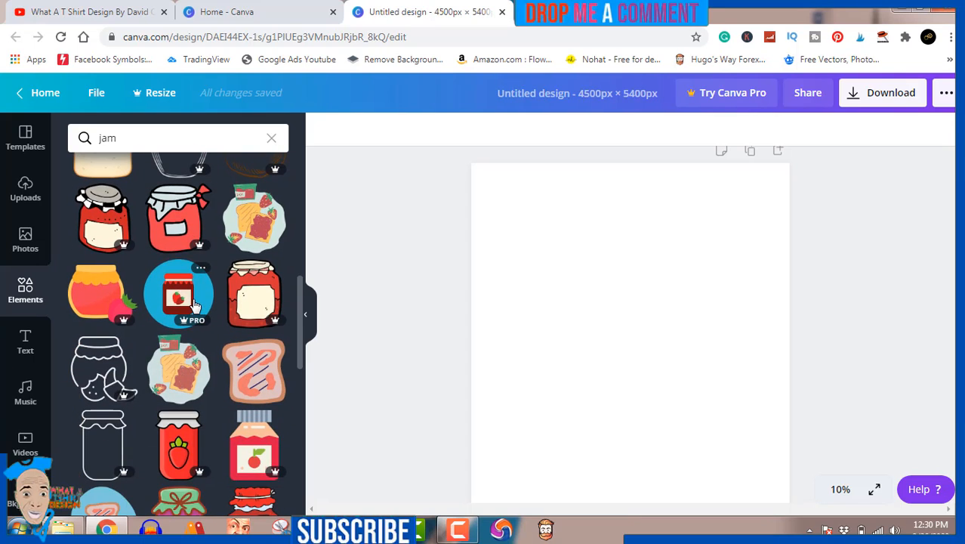
scroll(194, 304, down, 1)
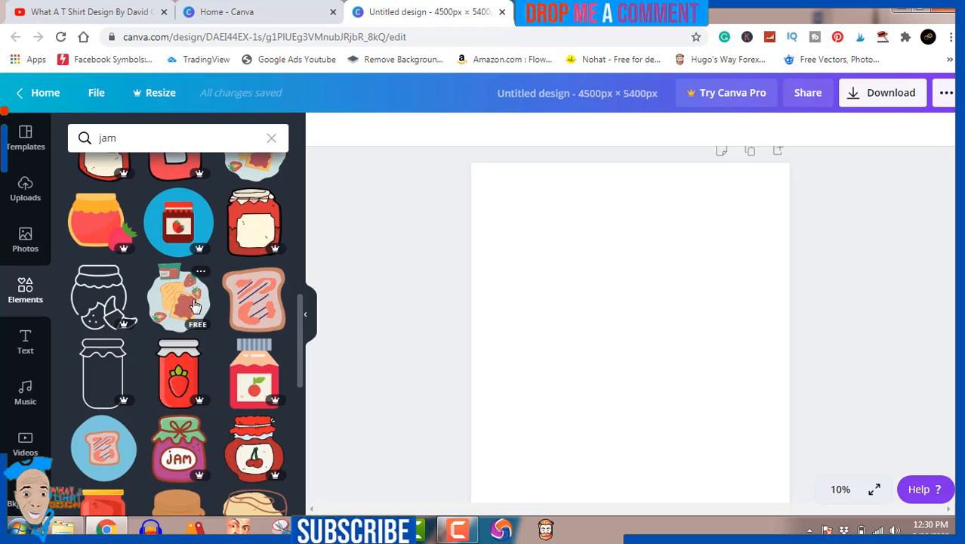
scroll(194, 304, down, 7)
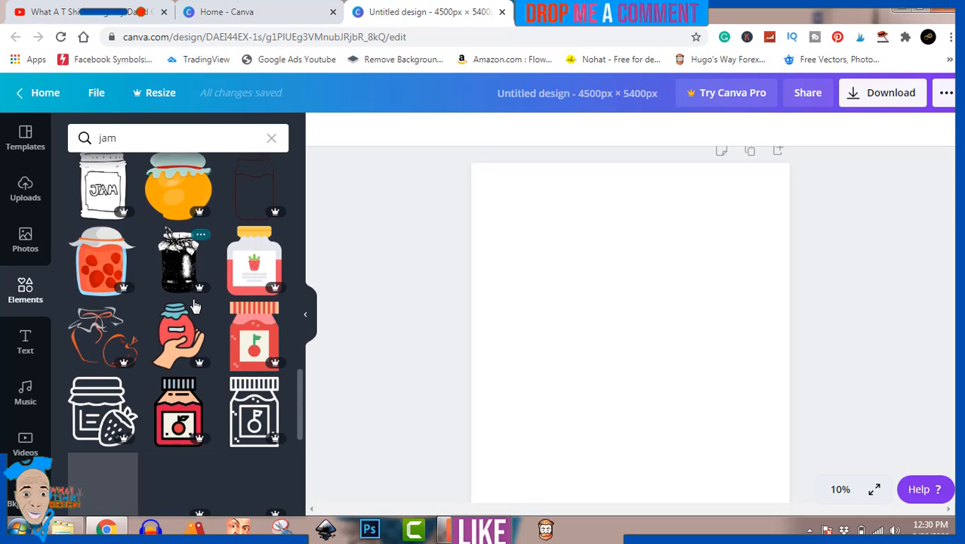
scroll(194, 304, down, 3)
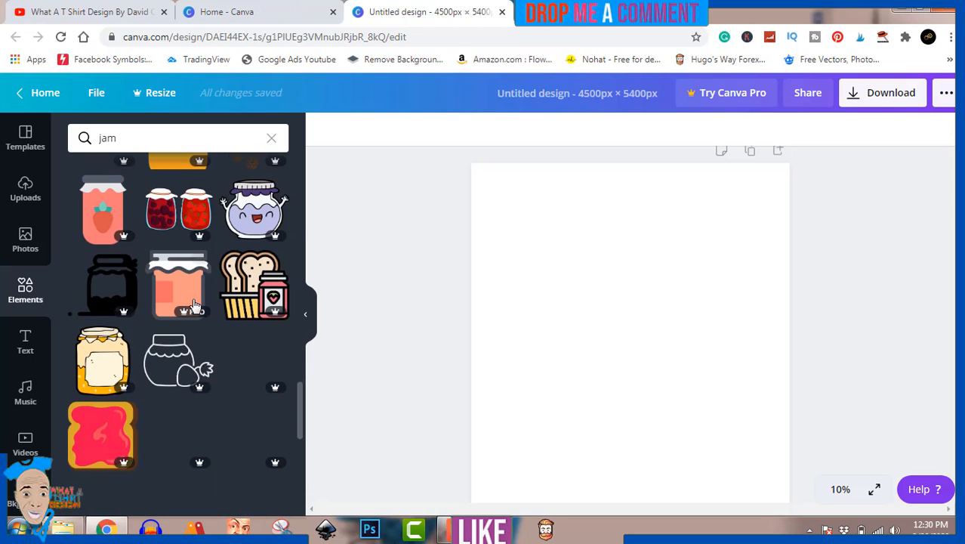
scroll(193, 298, down, 2)
scroll(192, 298, up, 15)
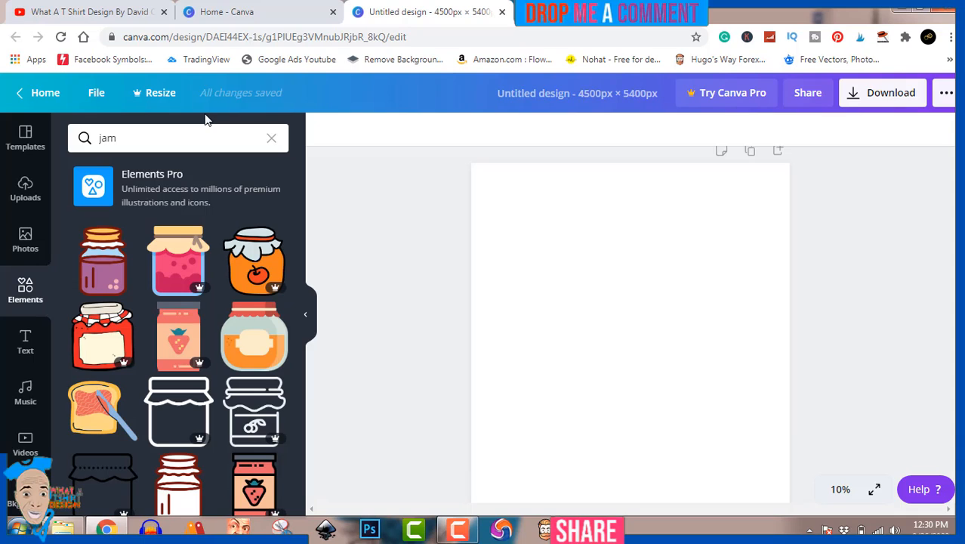
Step: Replace the elements search term with "radio" and run the search
click(161, 140)
key(BackSpace)
key(BackSpace)
key(BackSpace)
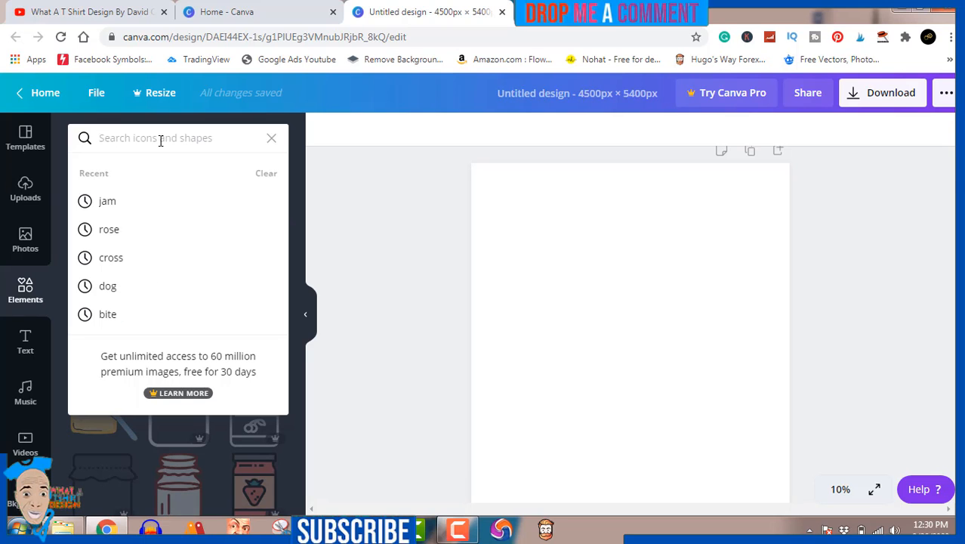
text(radio)
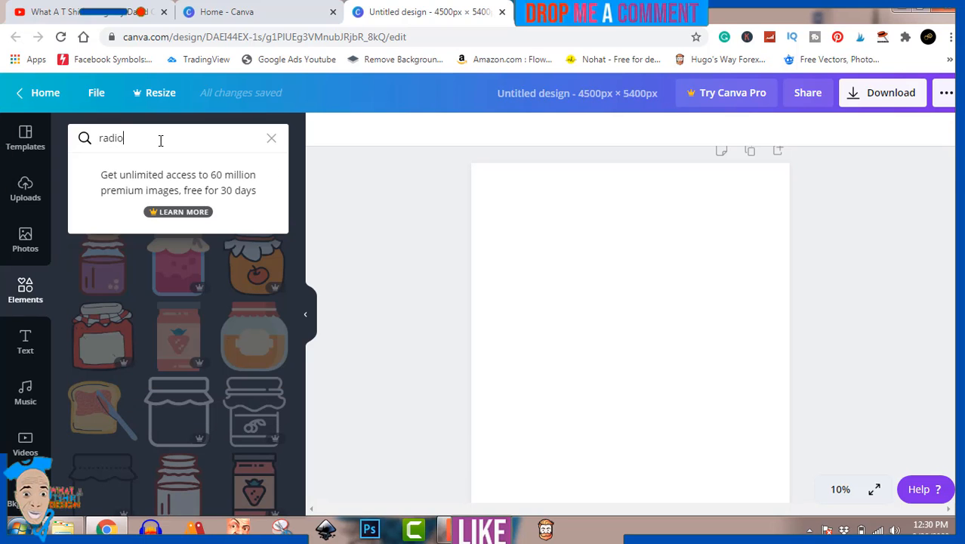
key(Return)
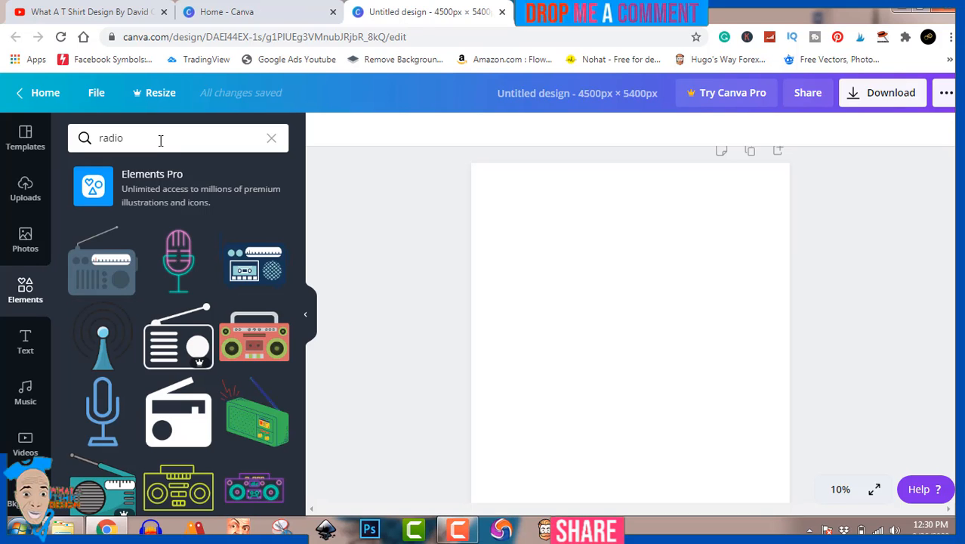
Step: Add the free pink, teal and yellow angled boombox graphic to the page and enlarge it slightly
scroll(158, 319, down, 2)
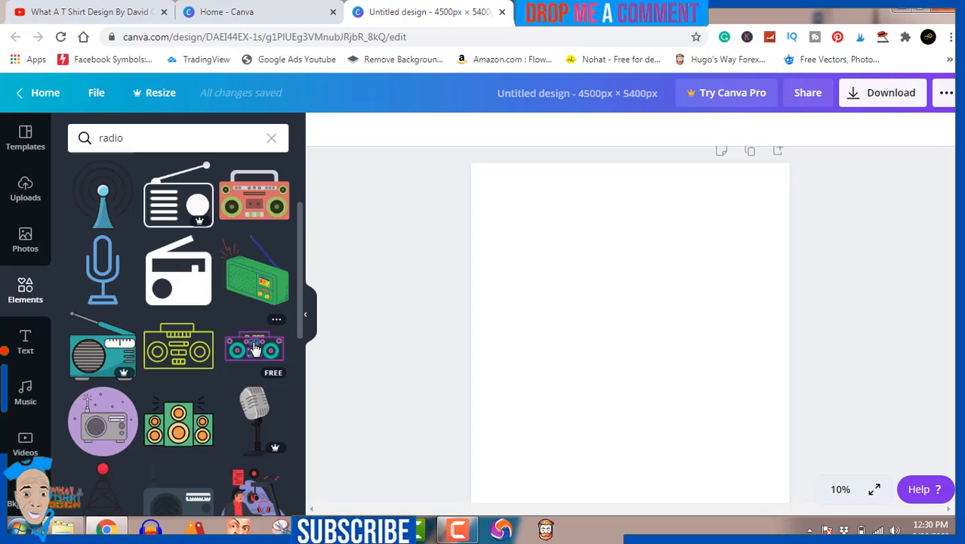
scroll(196, 361, down, 2)
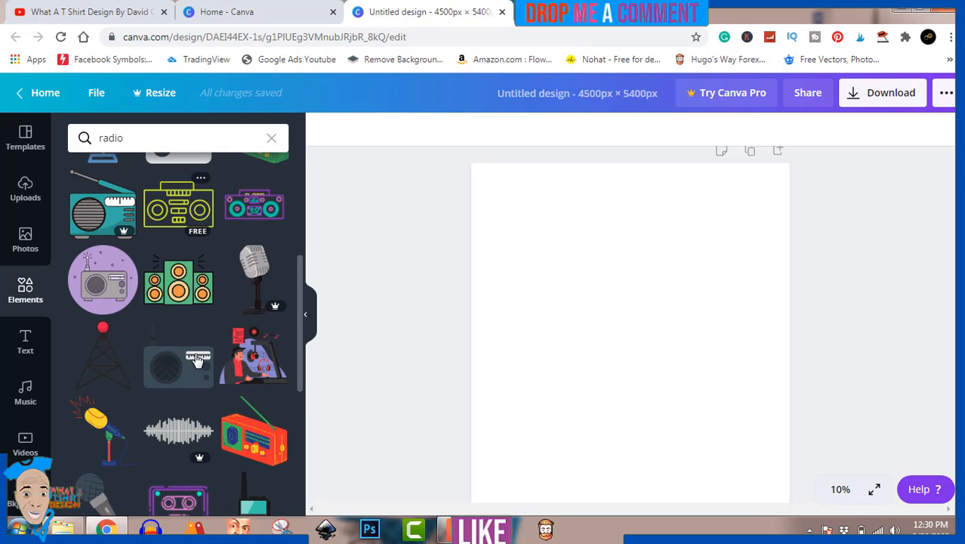
scroll(196, 361, down, 1)
scroll(197, 362, down, 2)
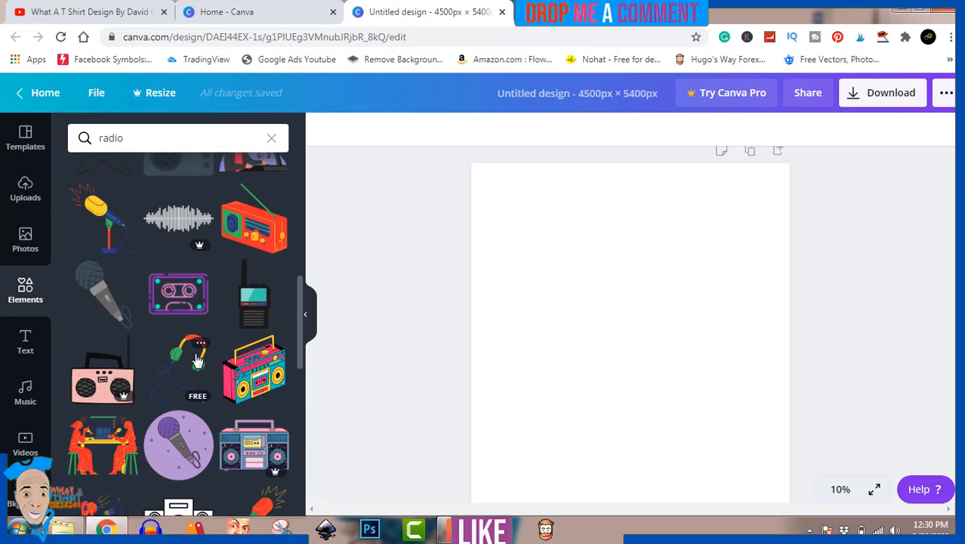
click(254, 370)
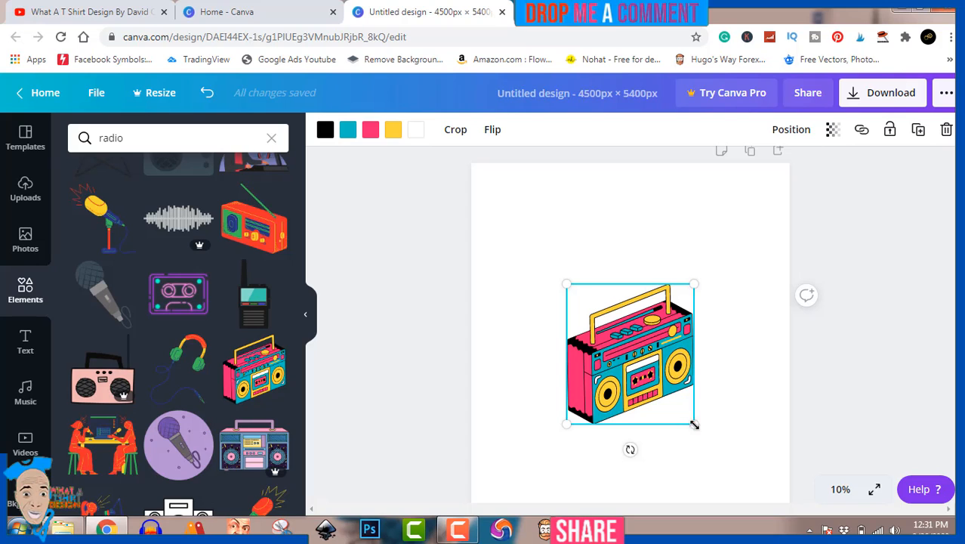
drag(694, 425, 710, 435)
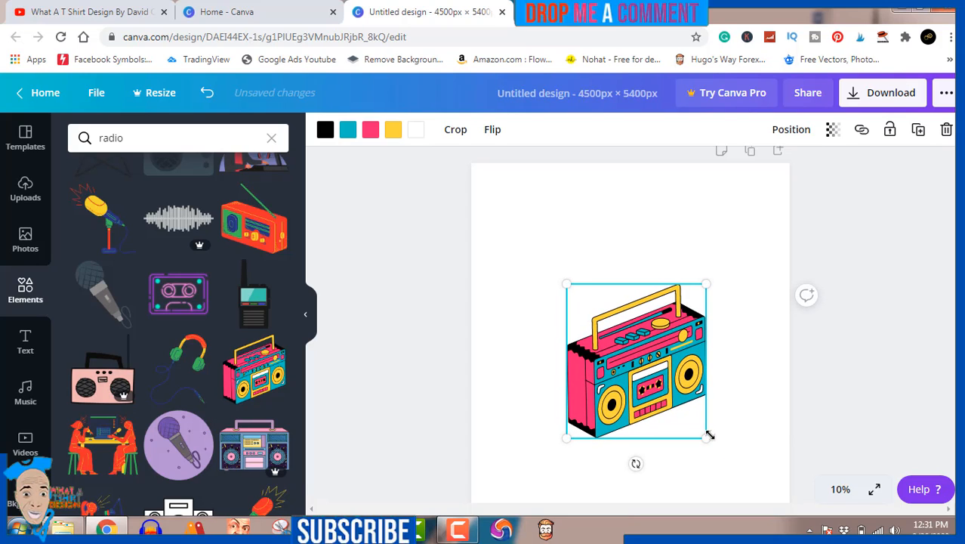
click(890, 323)
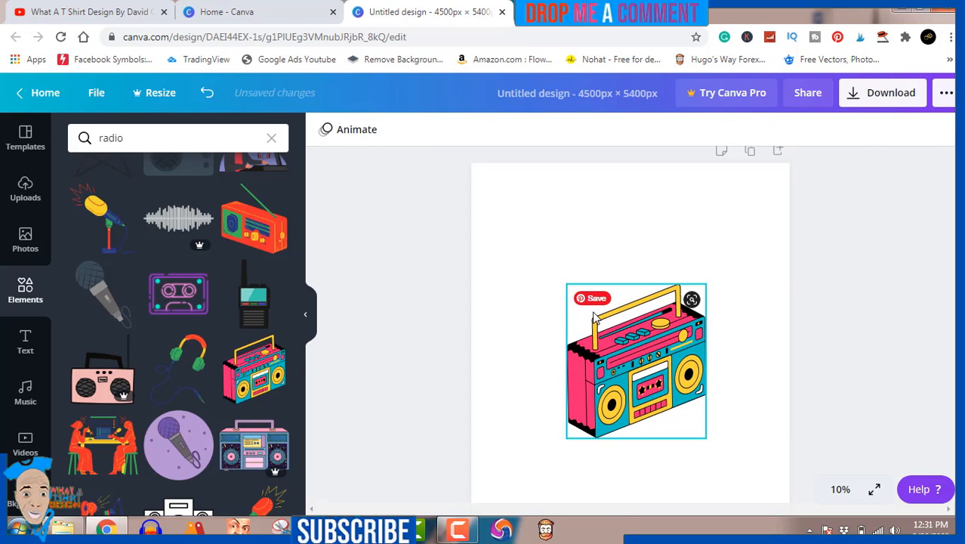
Step: Add a heading to the page and replace its placeholder text with "TEACHING"
click(25, 341)
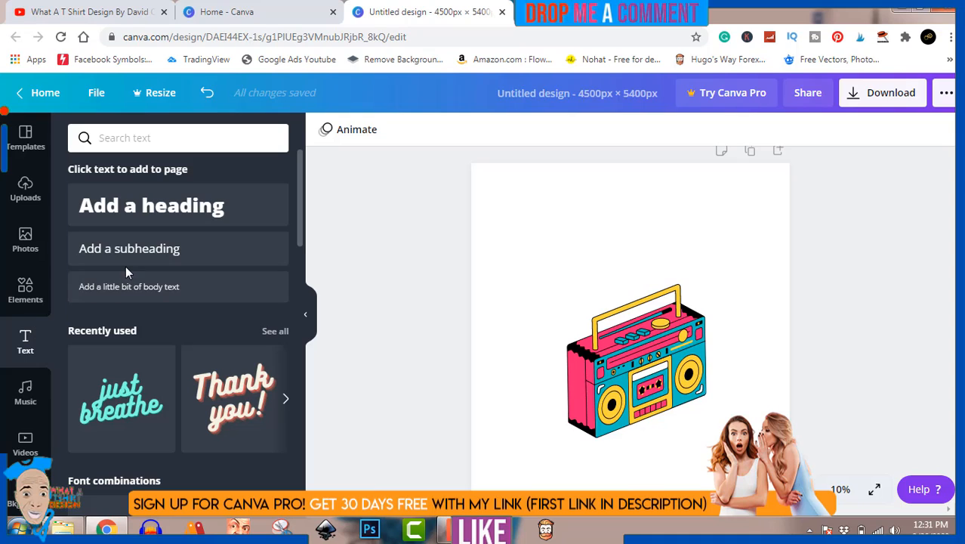
click(180, 205)
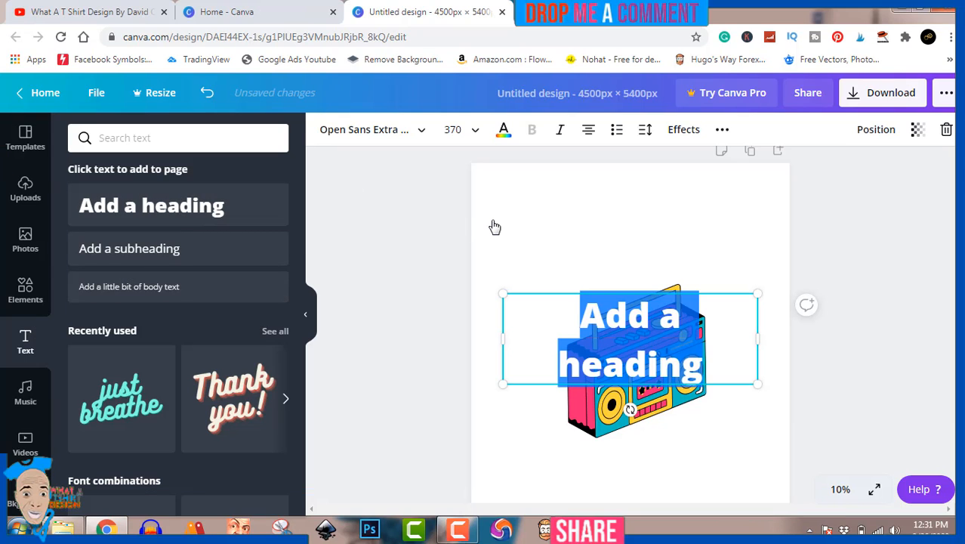
text(TE)
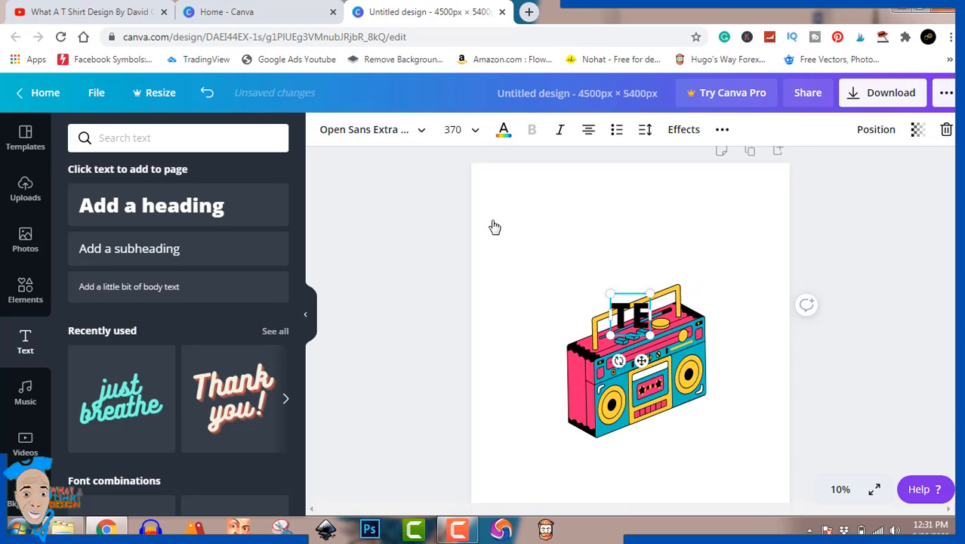
text(A)
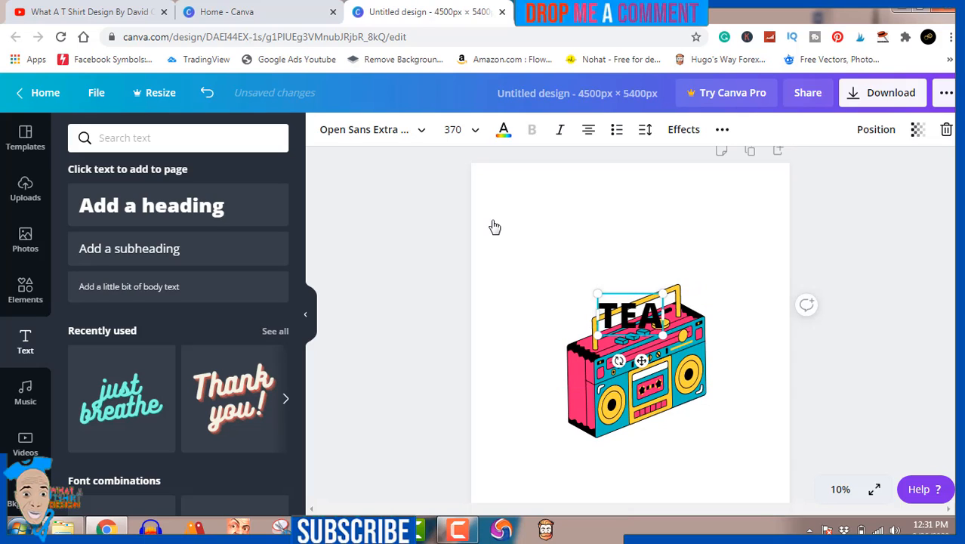
text(CH)
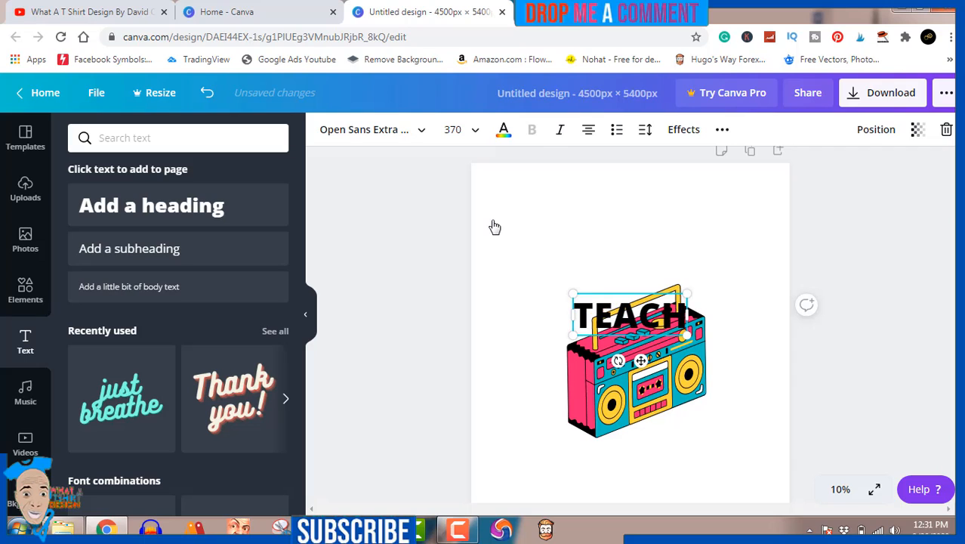
text(ING)
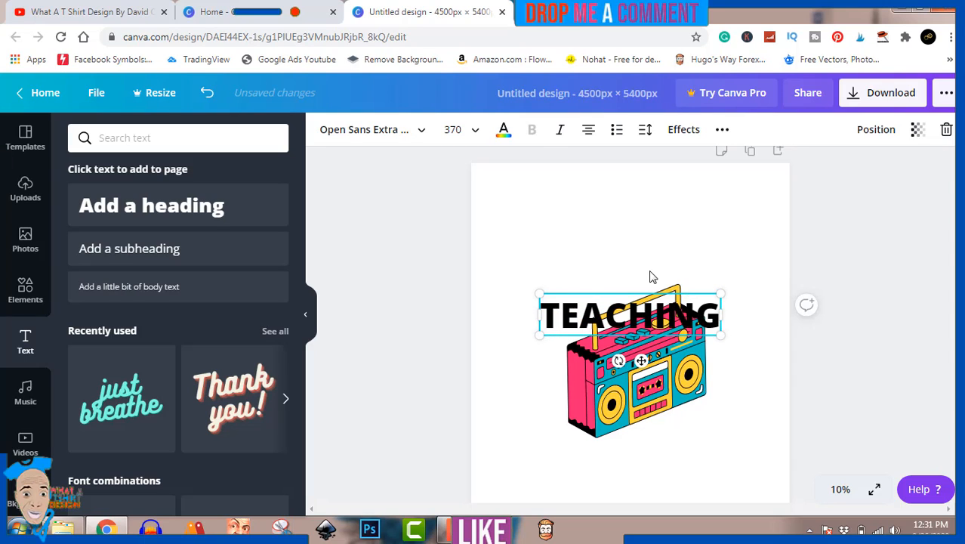
Step: Colour the TEACHING heading with the document's yellow and move it above the boombox
click(504, 129)
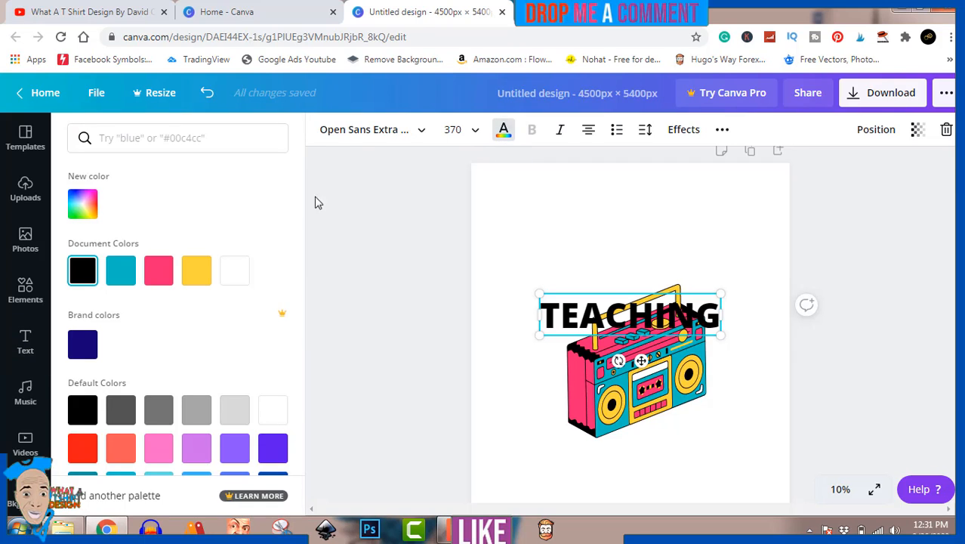
click(201, 274)
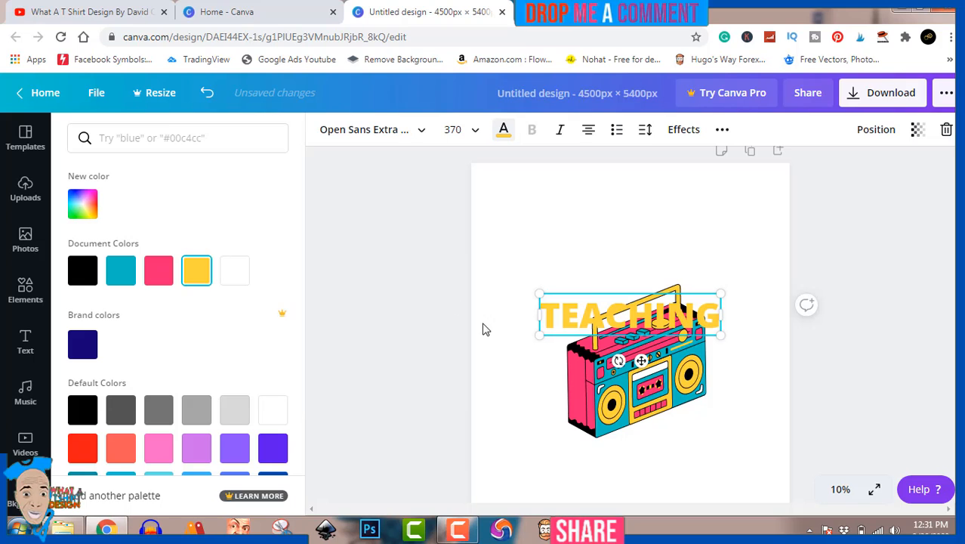
key(Escape)
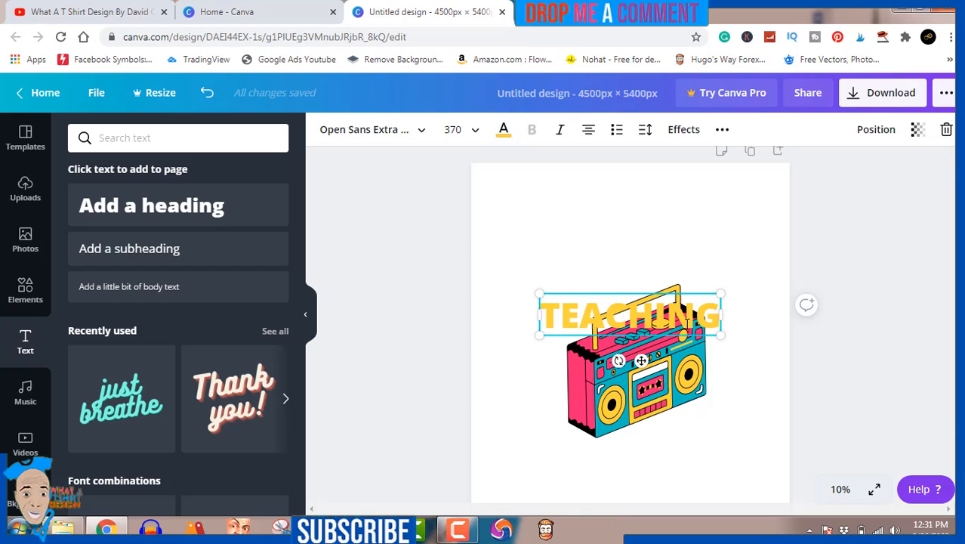
click(821, 225)
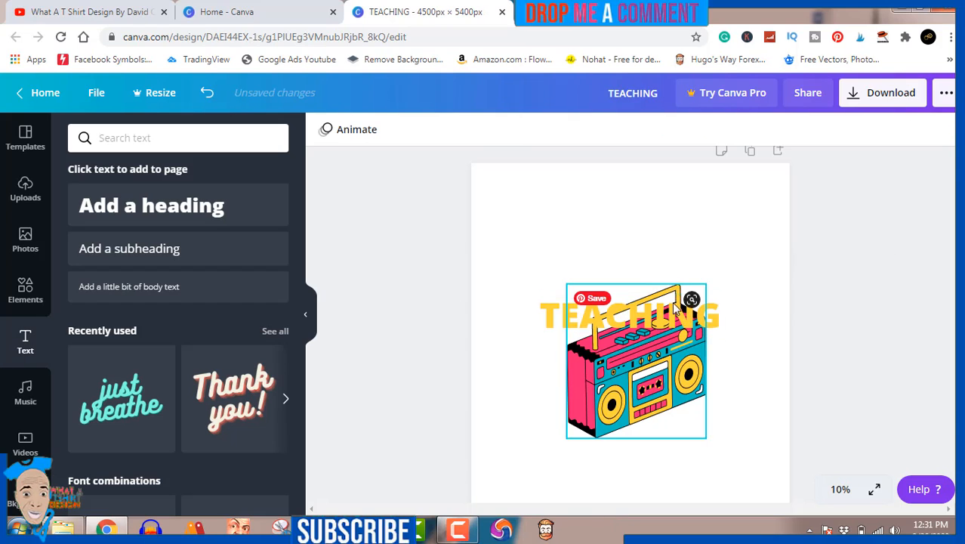
drag(674, 315, 681, 258)
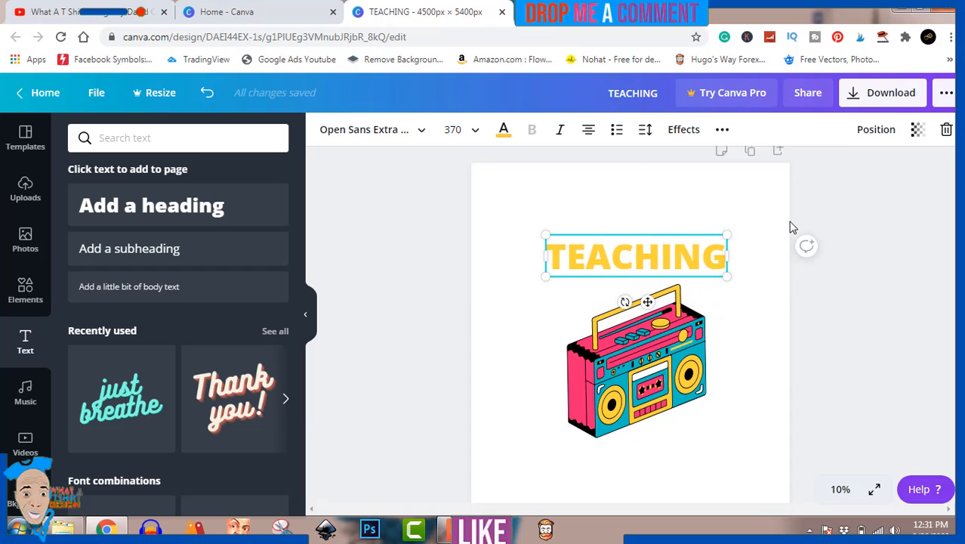
click(869, 238)
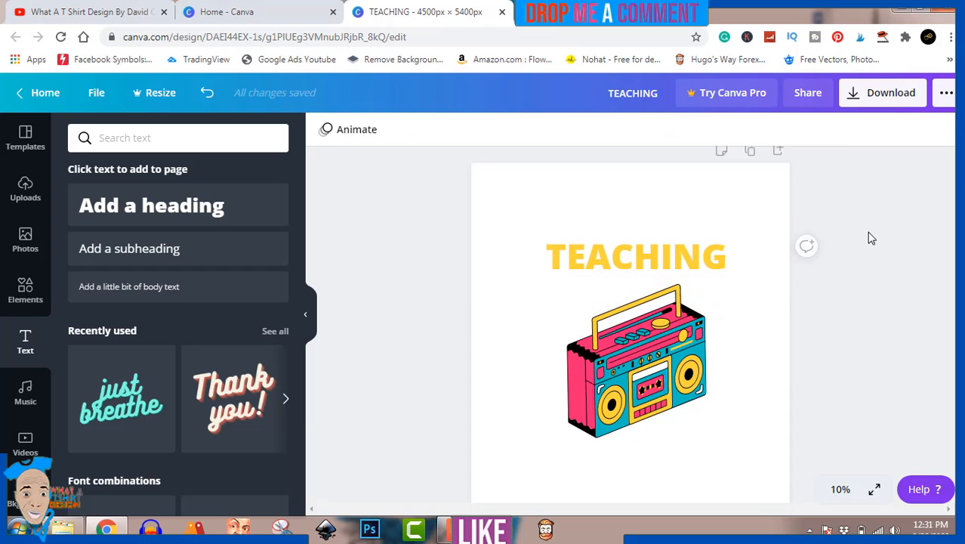
Step: Duplicate the TEACHING heading below the boombox and change the copy's text to "is my jam"
click(664, 253)
drag(665, 253, 666, 456)
double_click(666, 455)
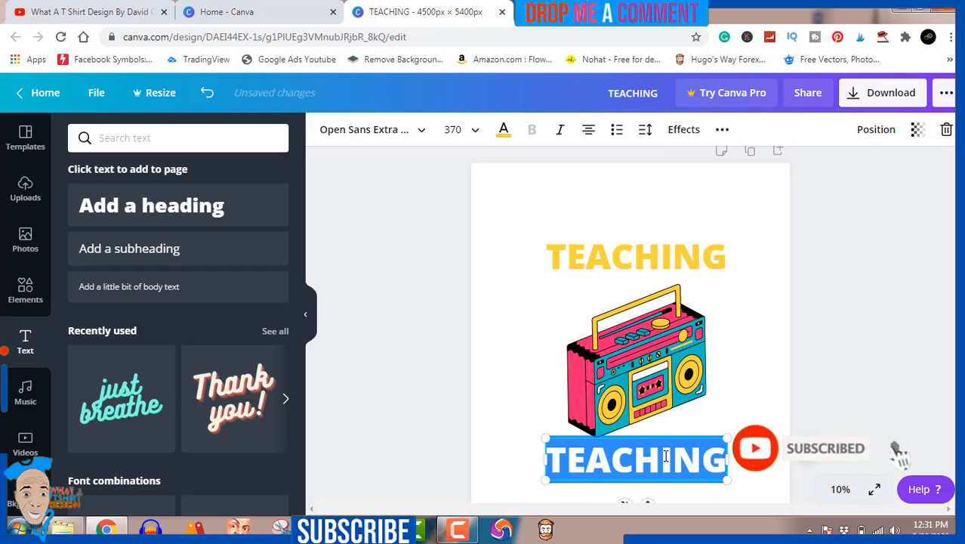
text(is)
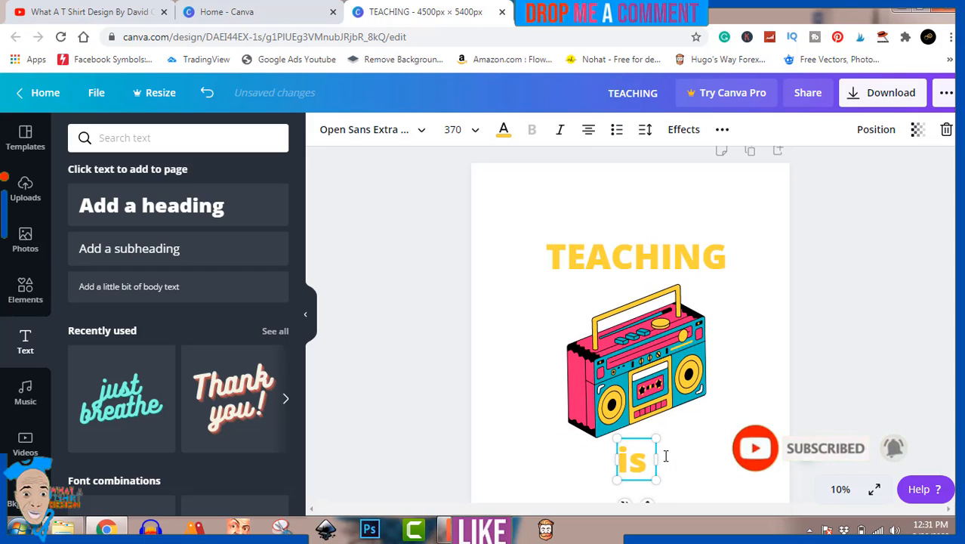
text( my)
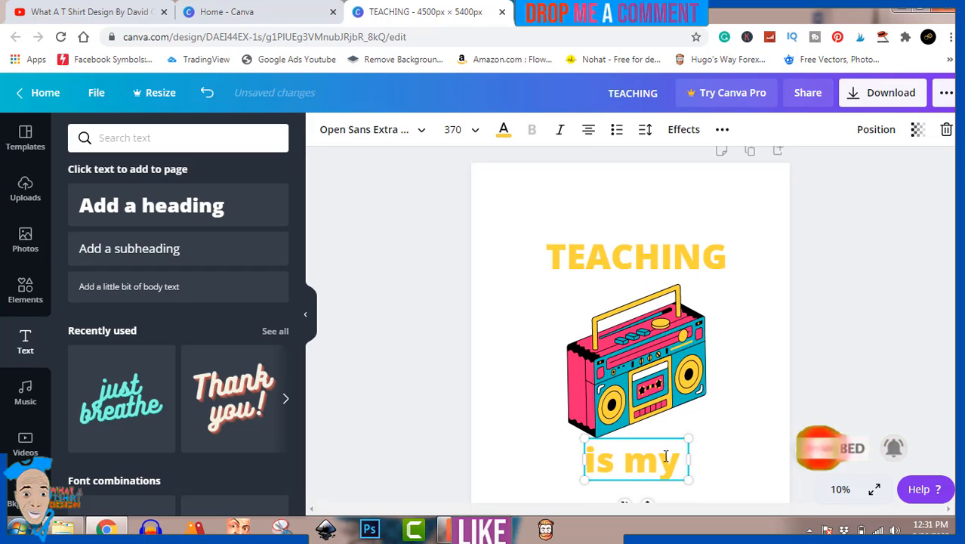
text( jam)
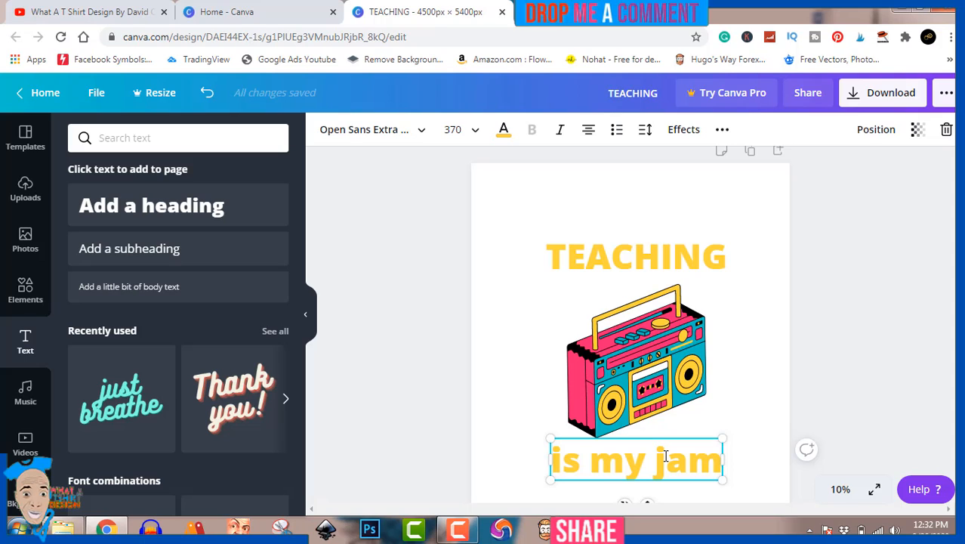
Step: Try the Josefin Sans Regular, Bebas Neue and Bukhari Script fonts on the "is my jam" text
key(ctrl+a)
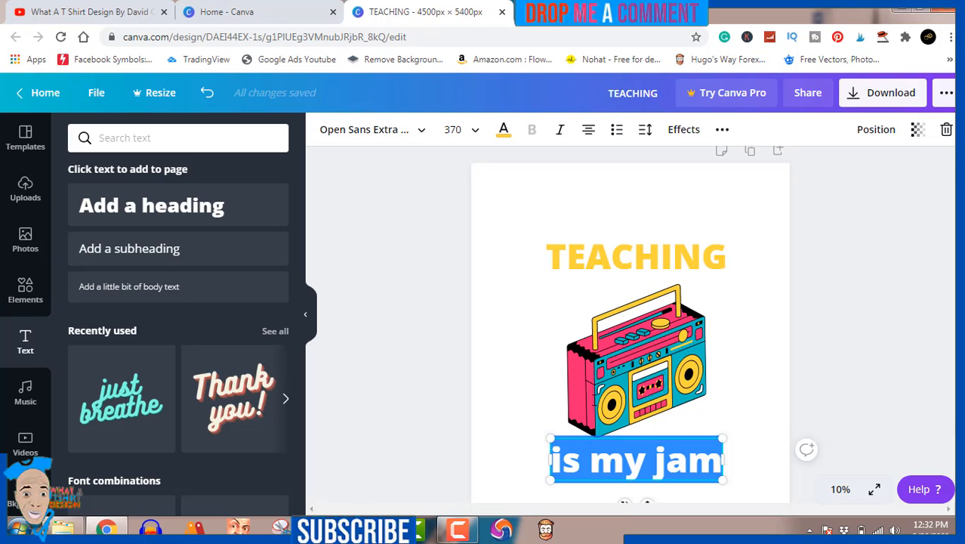
click(412, 133)
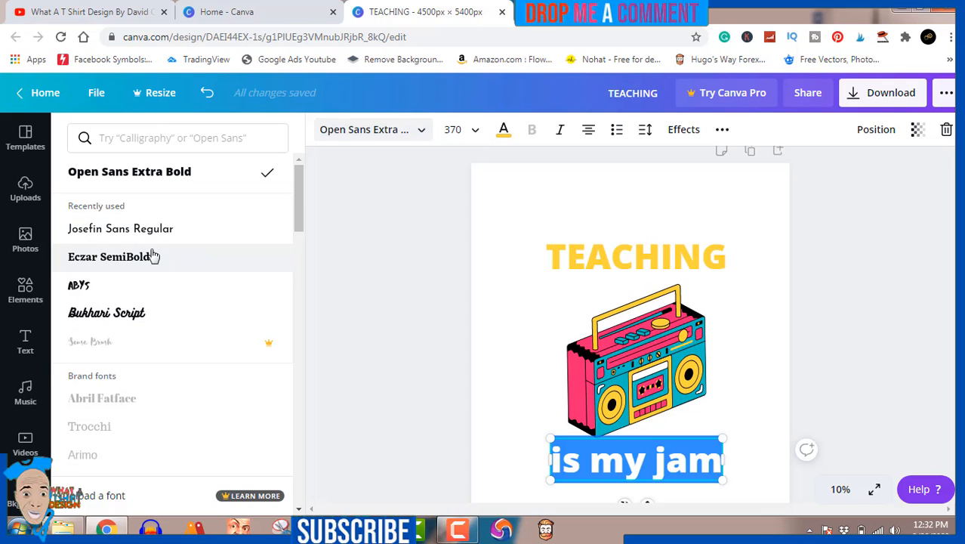
click(139, 236)
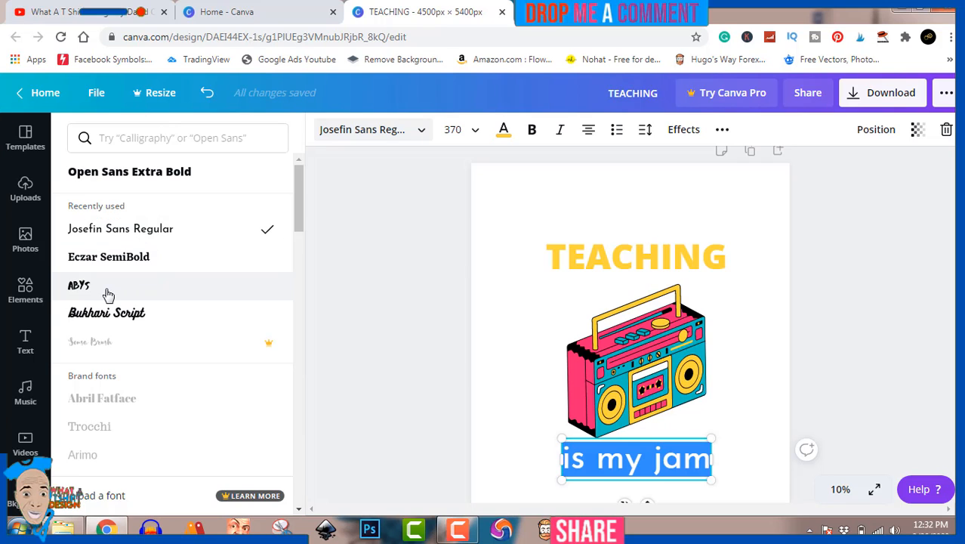
scroll(106, 310, down, 3)
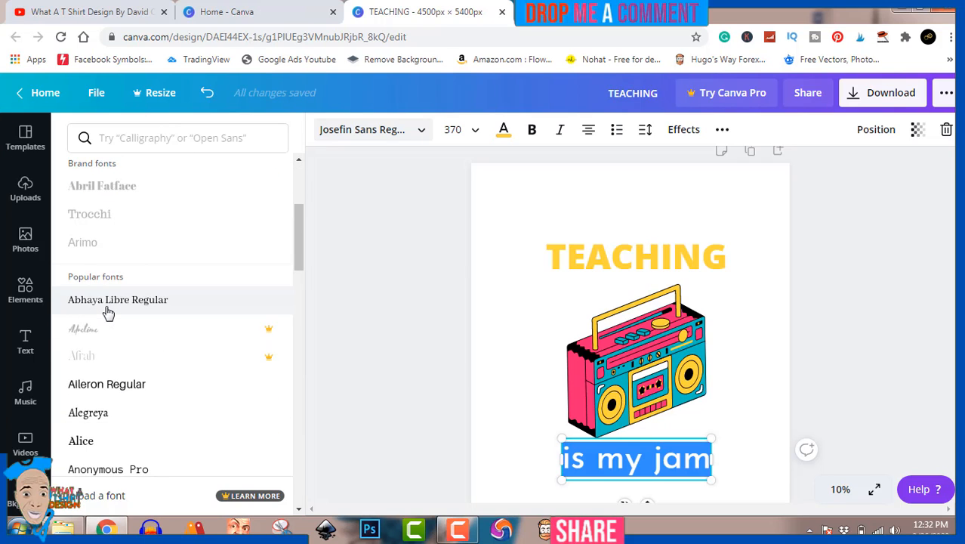
scroll(108, 312, down, 4)
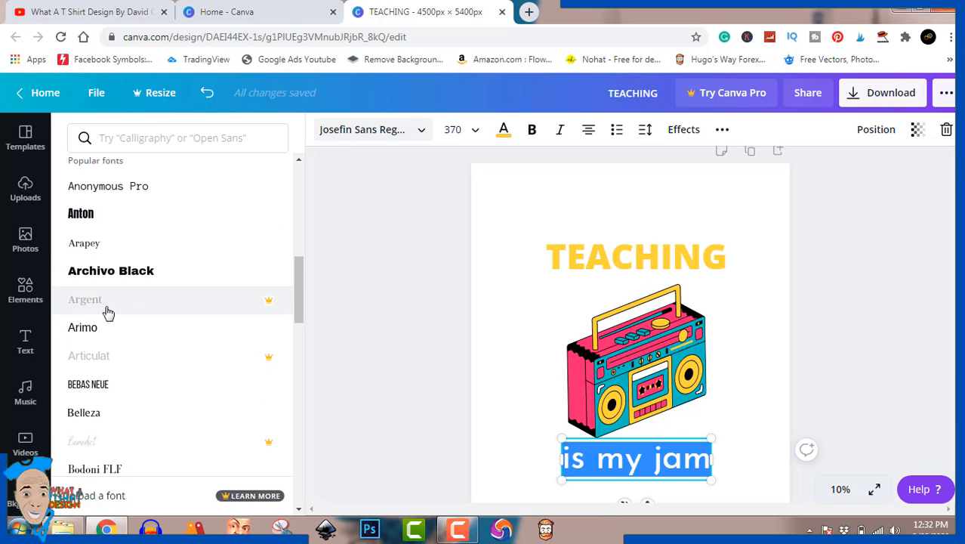
scroll(108, 312, down, 2)
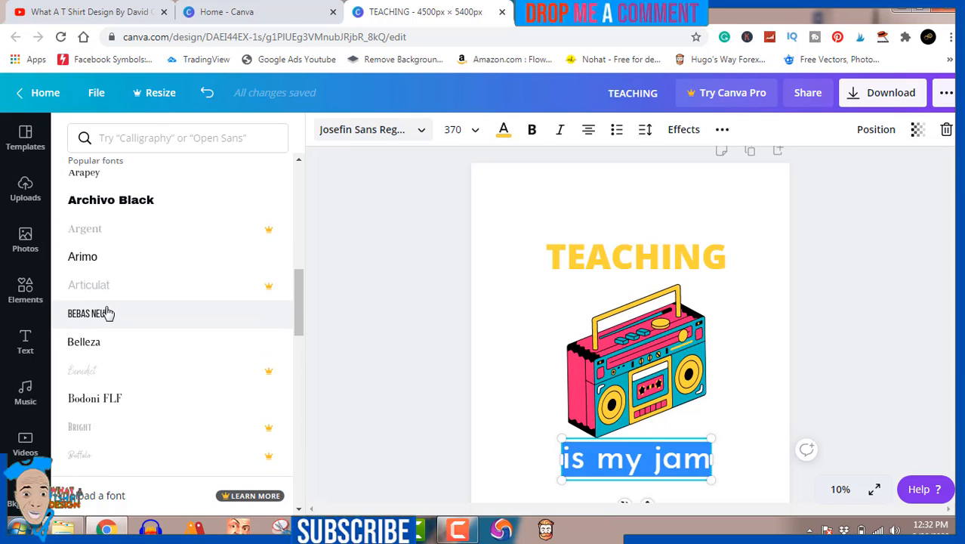
click(108, 313)
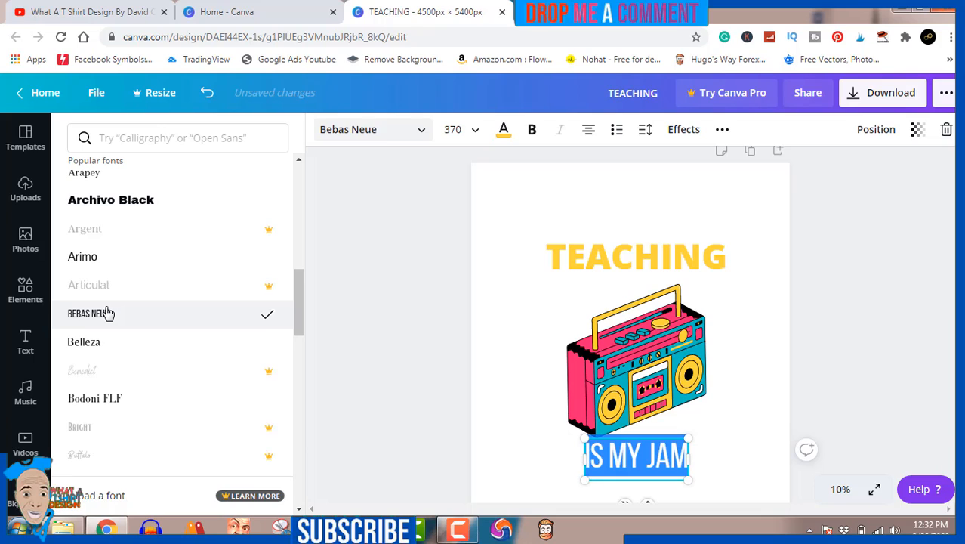
scroll(108, 313, down, 4)
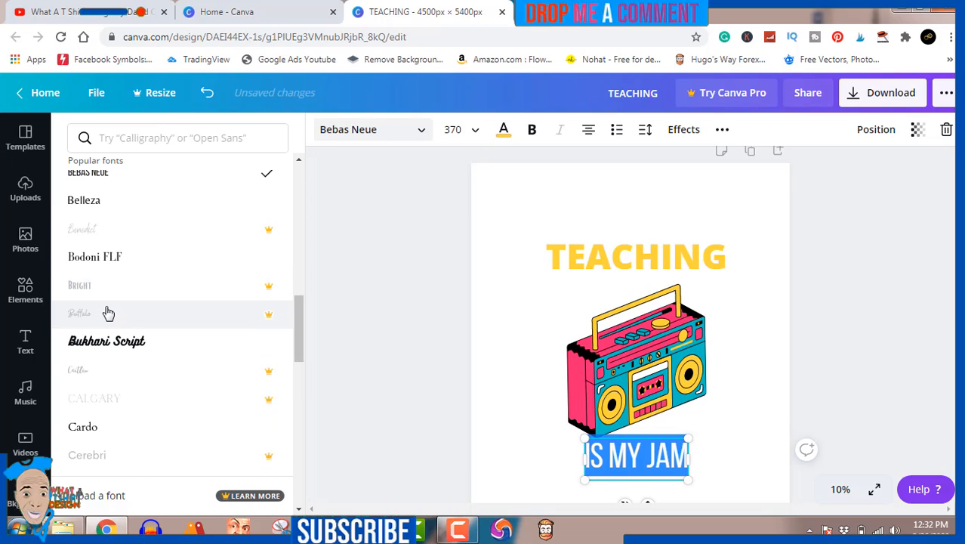
click(111, 344)
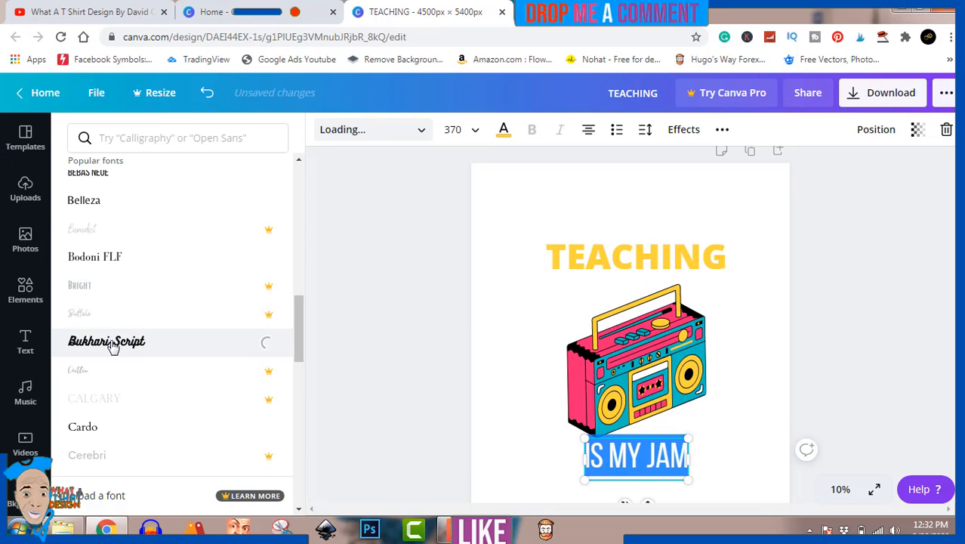
Step: Try the Jonathan, Josefin Sans Regular and Kollektif fonts on the "is my jam" text
scroll(113, 346, down, 1)
scroll(112, 347, down, 5)
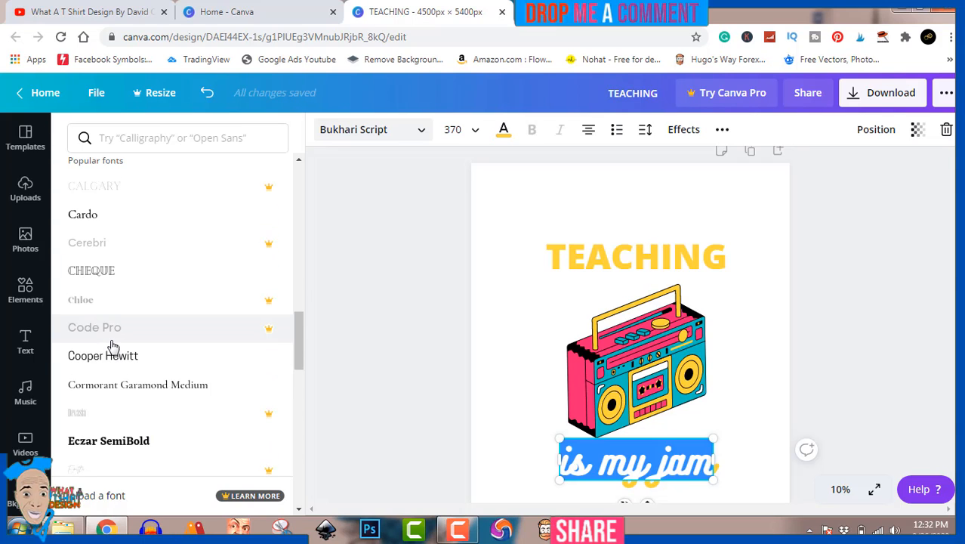
scroll(112, 347, down, 7)
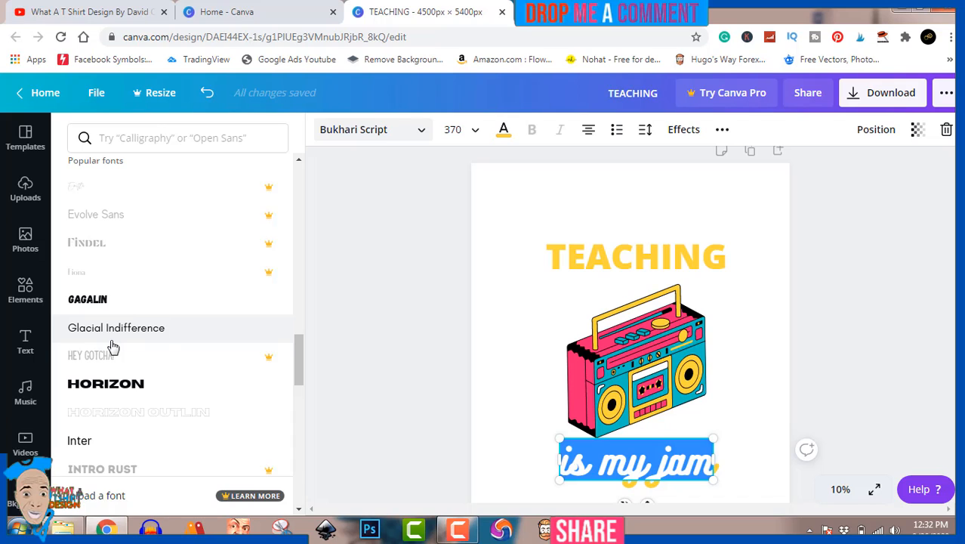
scroll(112, 347, down, 4)
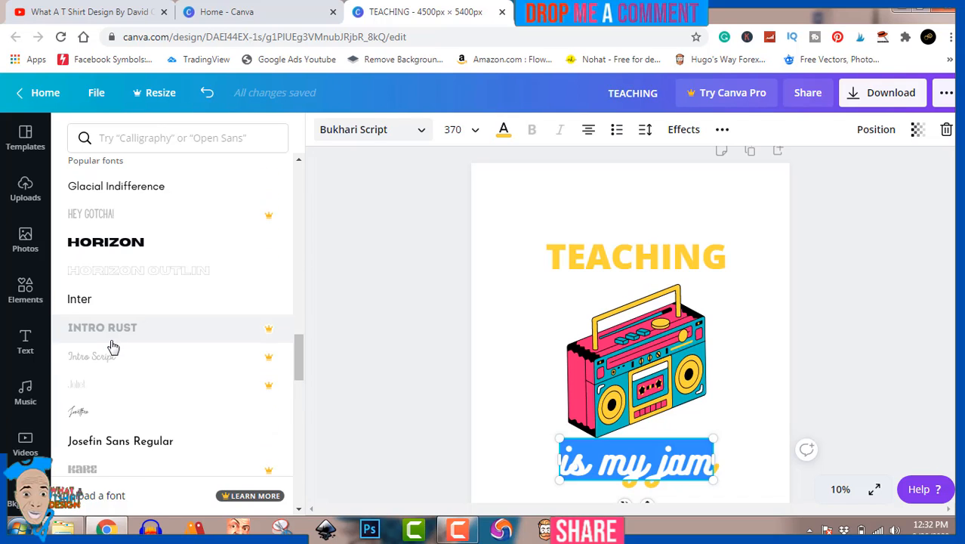
scroll(112, 347, down, 2)
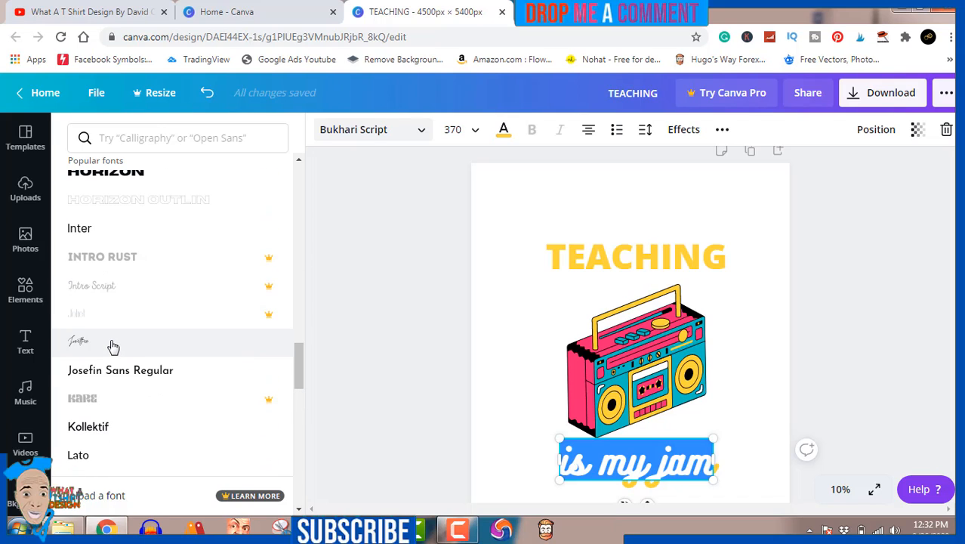
click(112, 346)
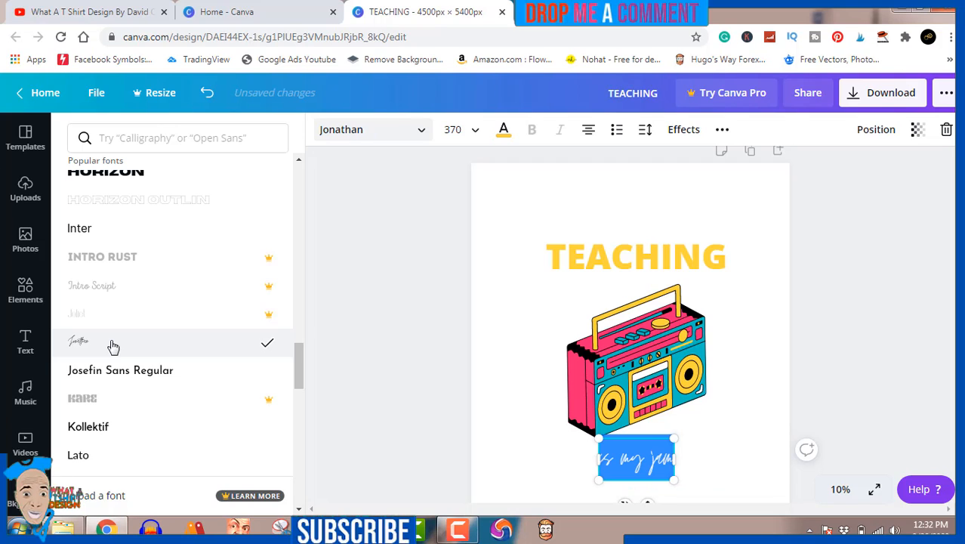
click(117, 372)
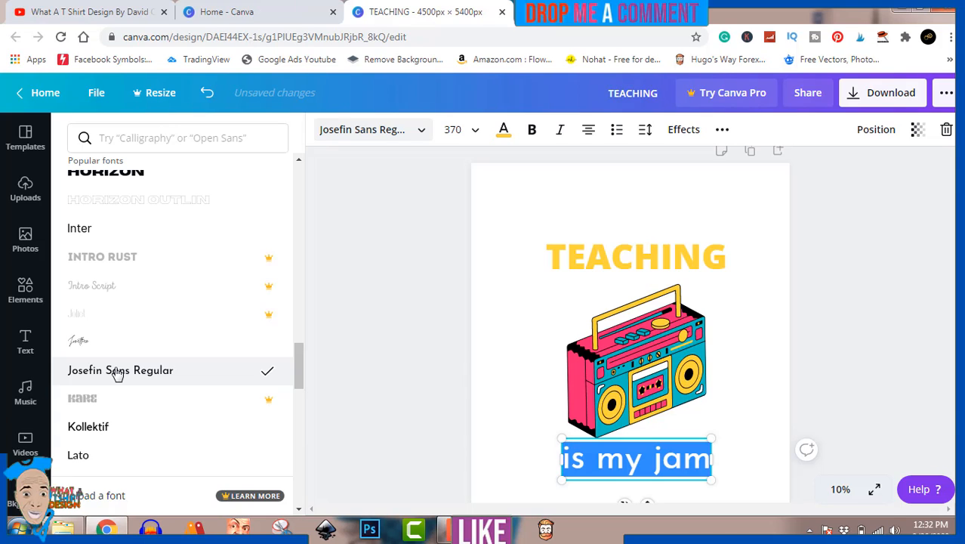
click(122, 427)
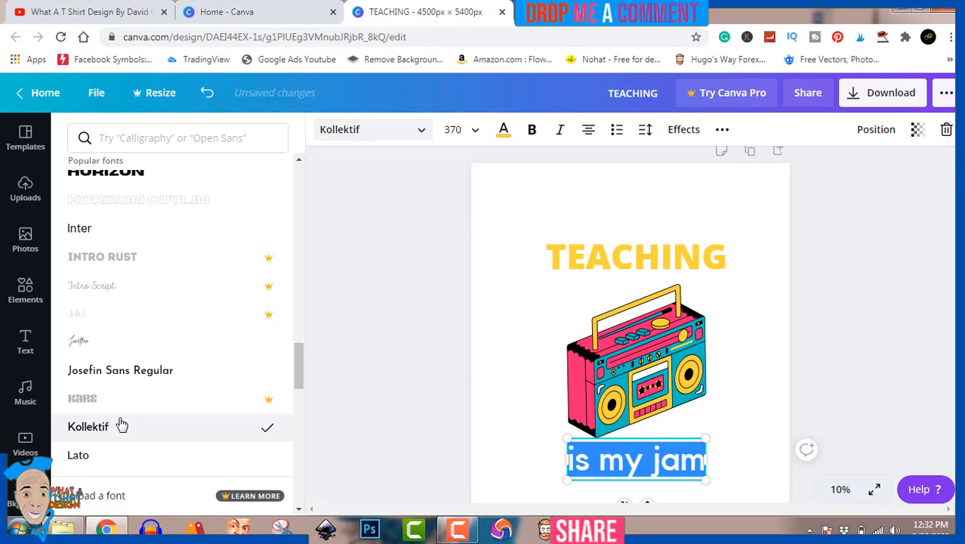
Step: Try the Lovelo font on the "is my jam" text and settle on the Now font
scroll(121, 425, down, 3)
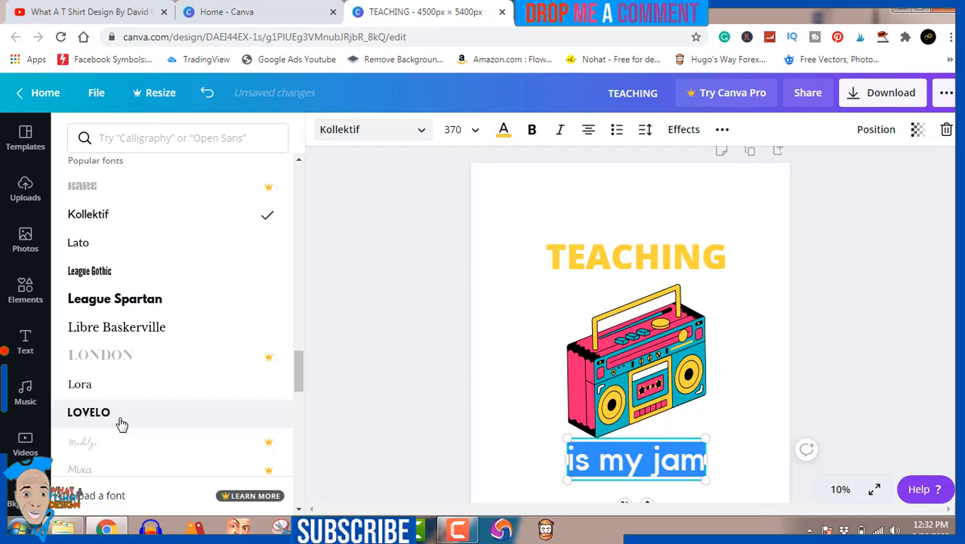
click(114, 416)
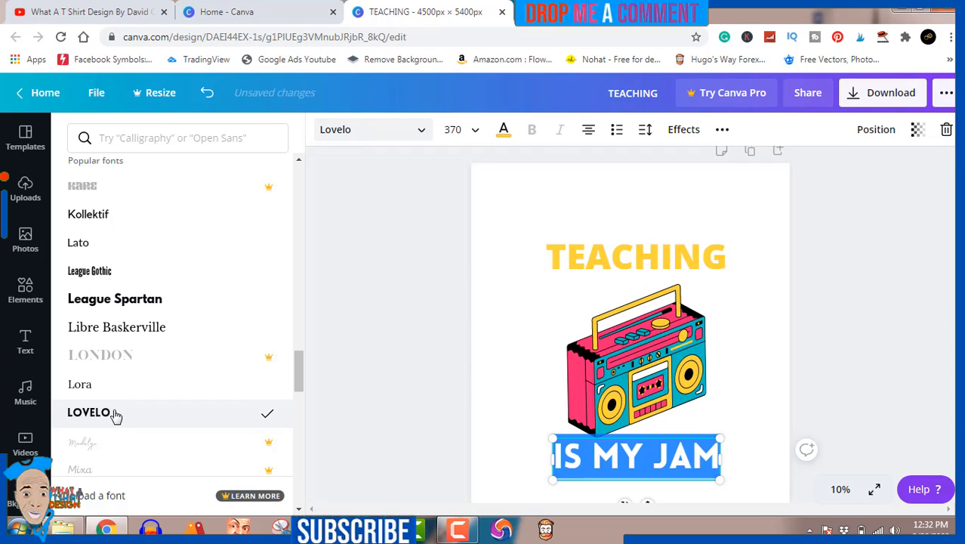
scroll(115, 416, down, 2)
scroll(115, 415, down, 4)
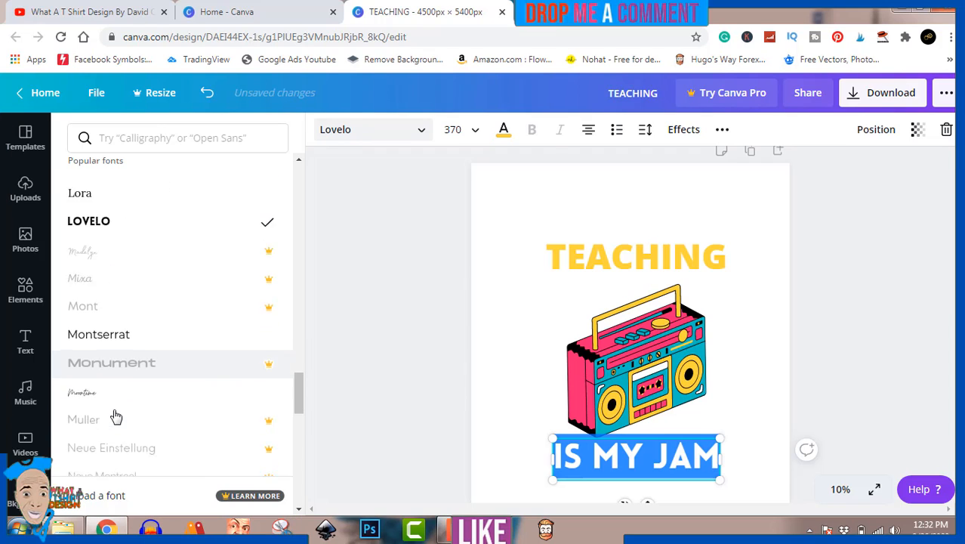
scroll(115, 416, down, 1)
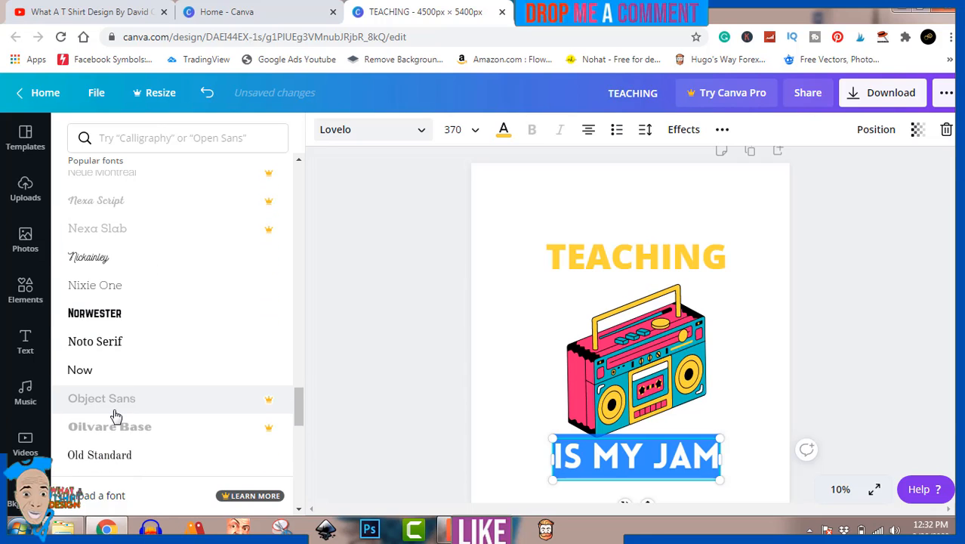
click(91, 370)
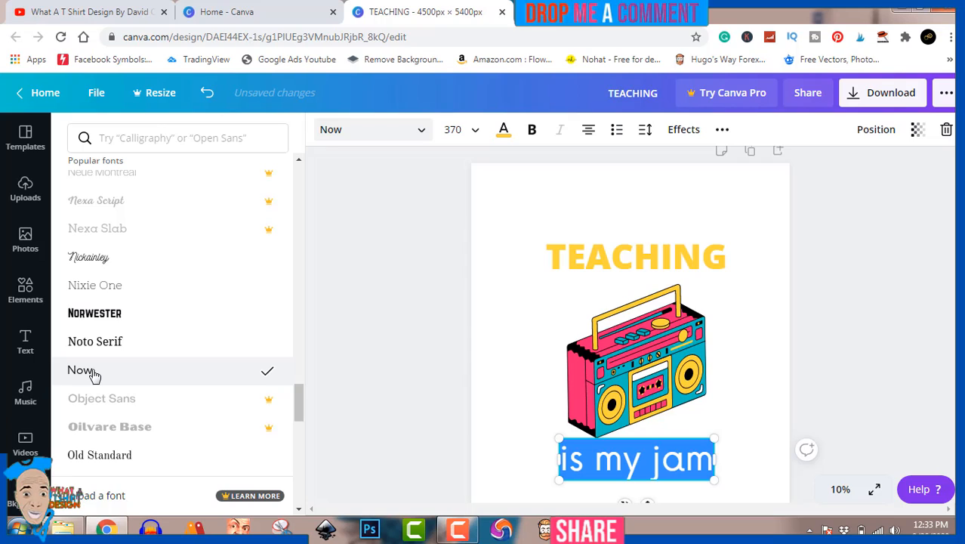
click(395, 393)
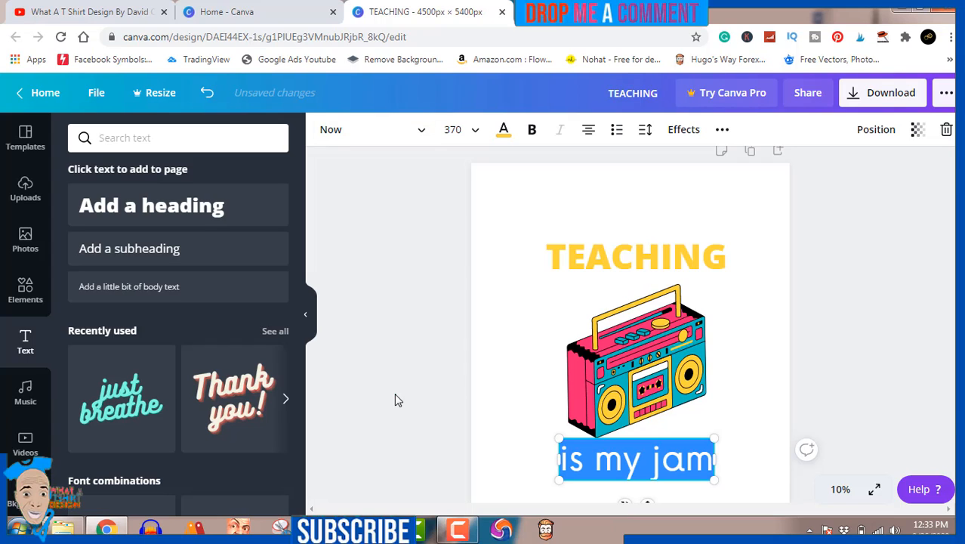
click(395, 394)
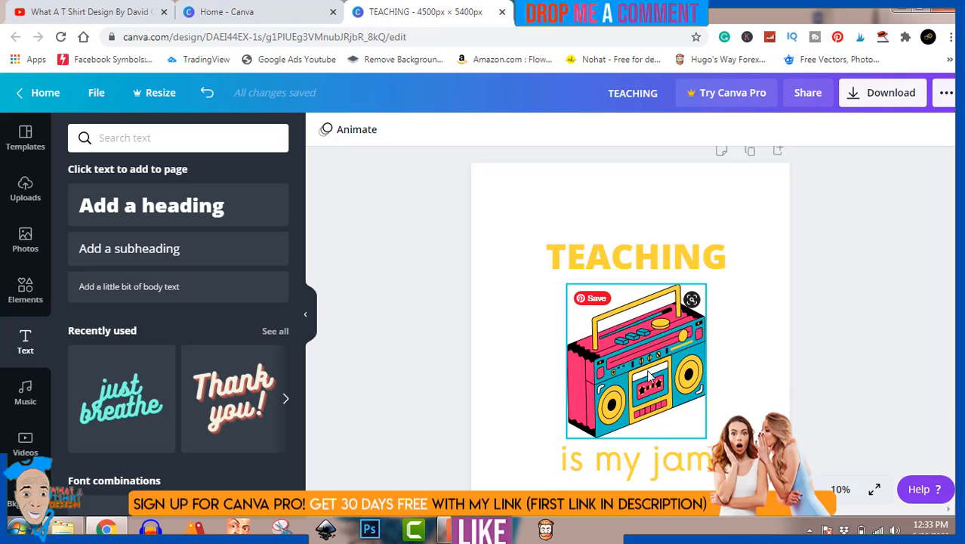
Step: Colour the "is my jam" text with the document's teal
click(651, 462)
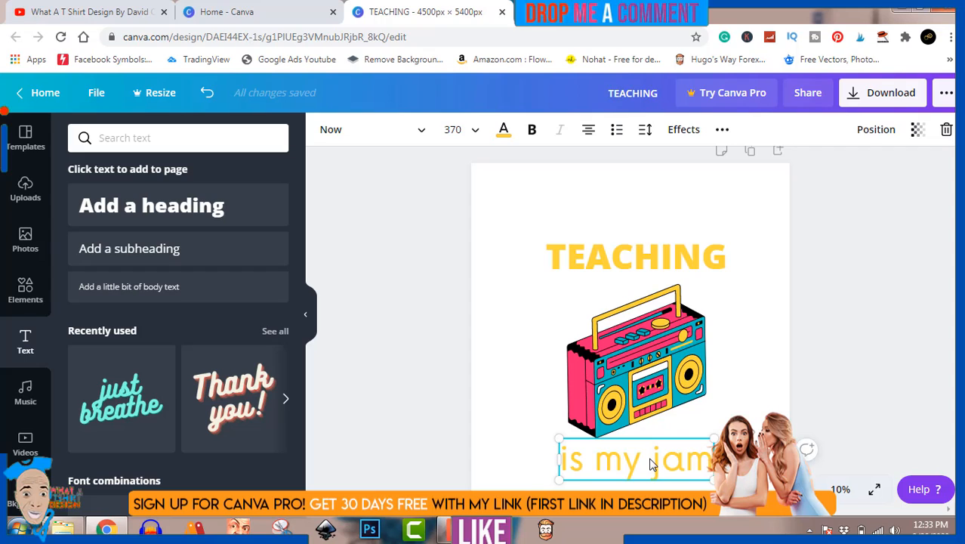
click(651, 462)
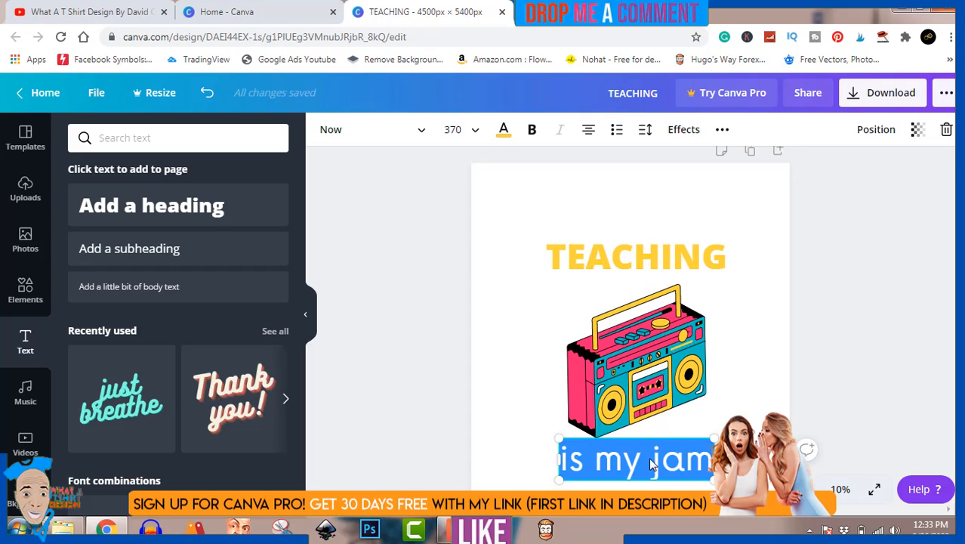
click(504, 136)
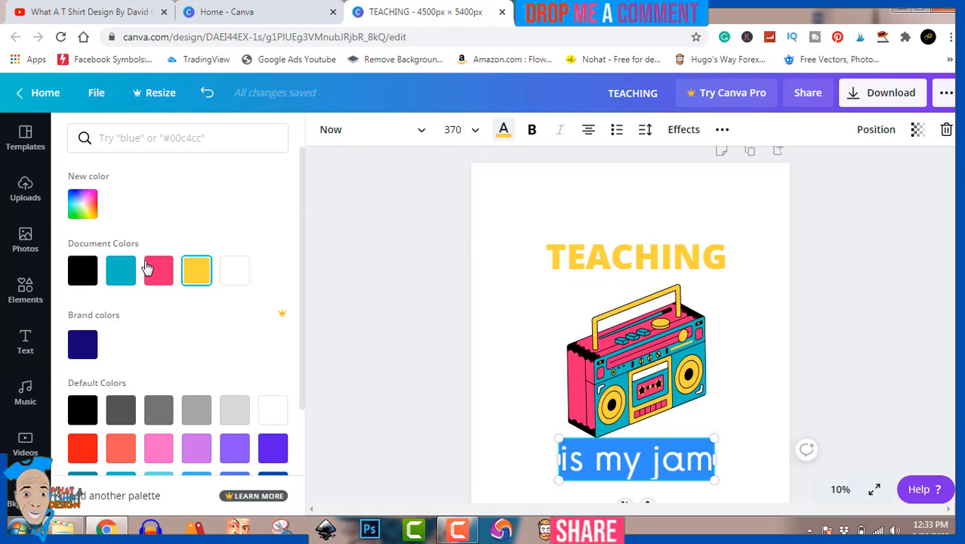
click(121, 272)
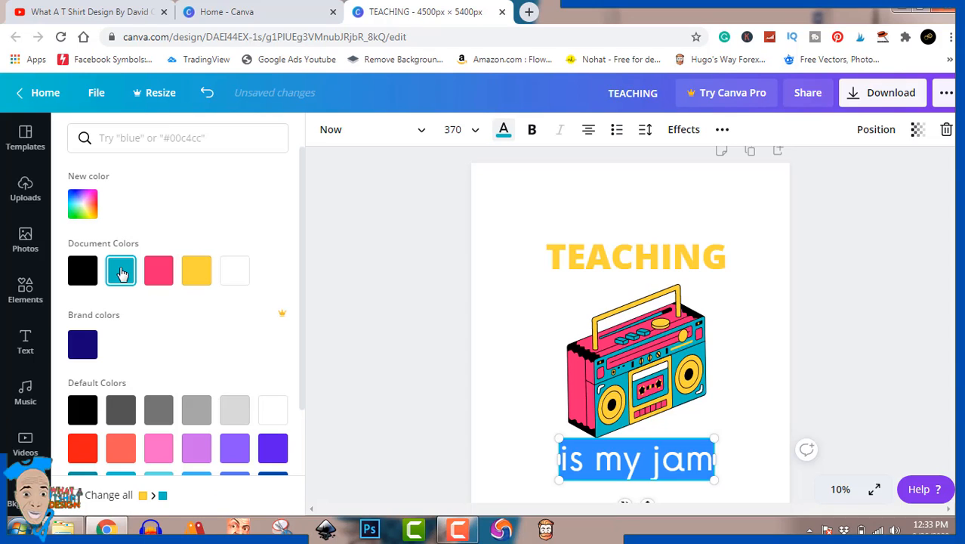
click(934, 238)
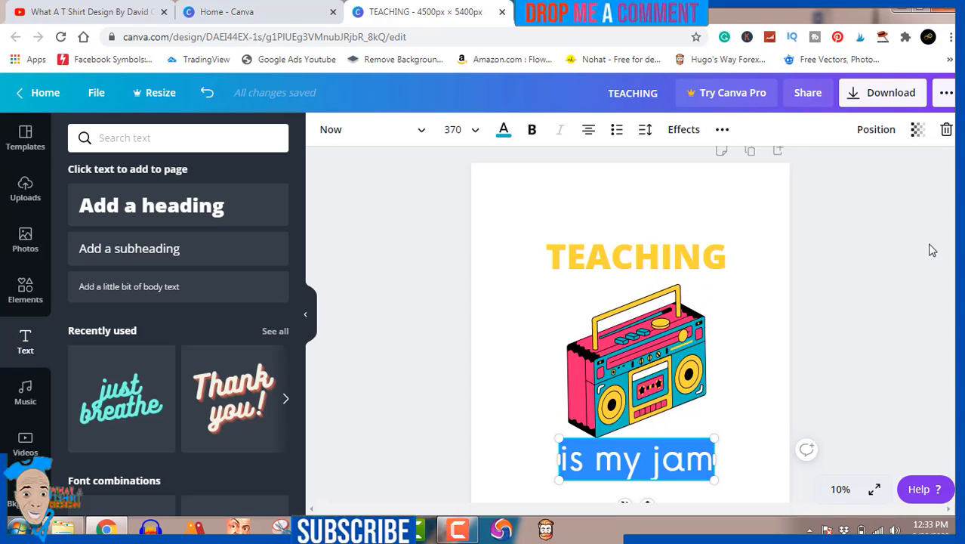
click(932, 250)
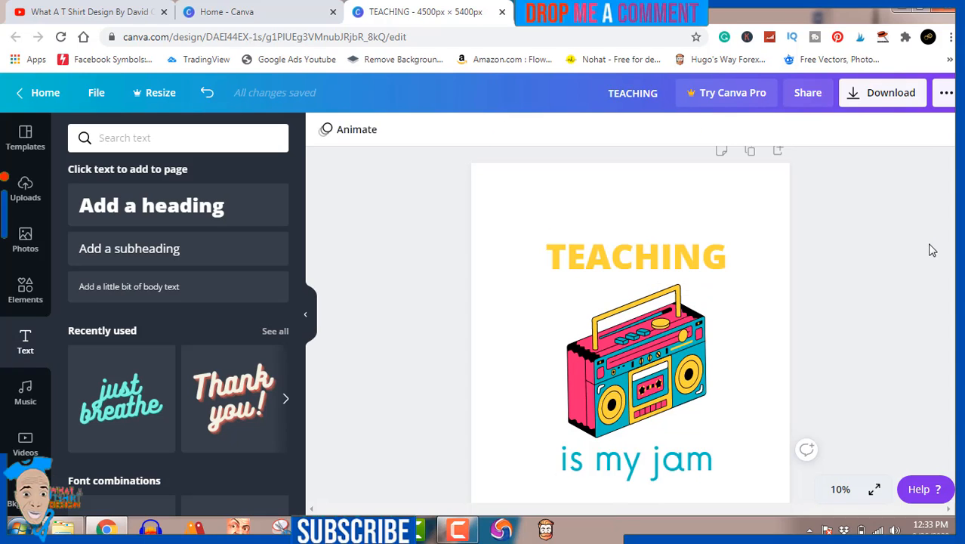
Step: Duplicate the "is my jam" text slightly below the original and colour the copy with the document's pink
click(664, 472)
drag(664, 474, 664, 476)
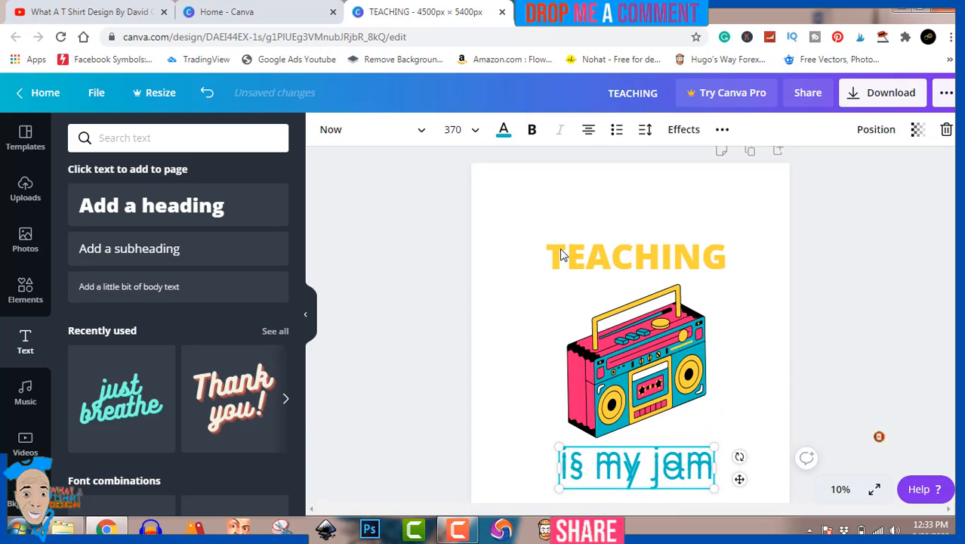
click(504, 131)
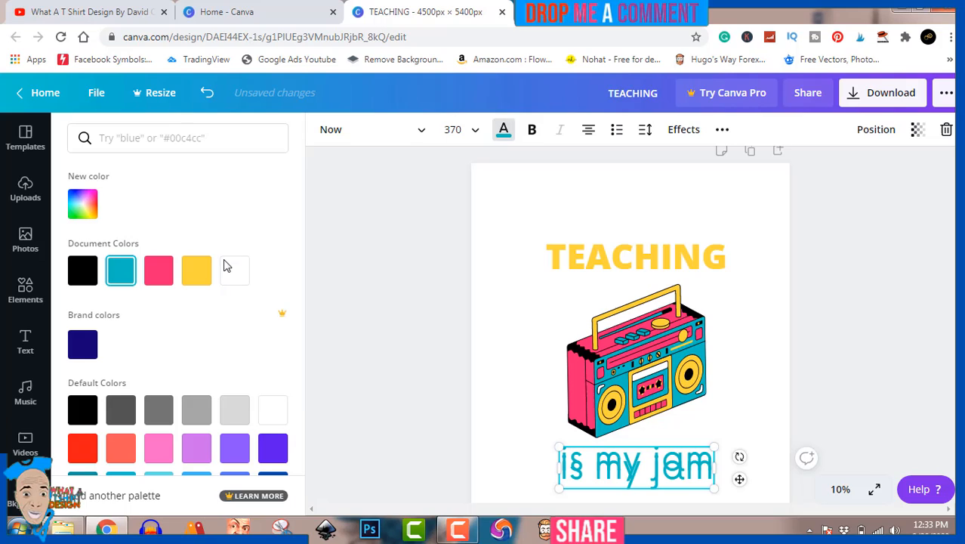
click(163, 272)
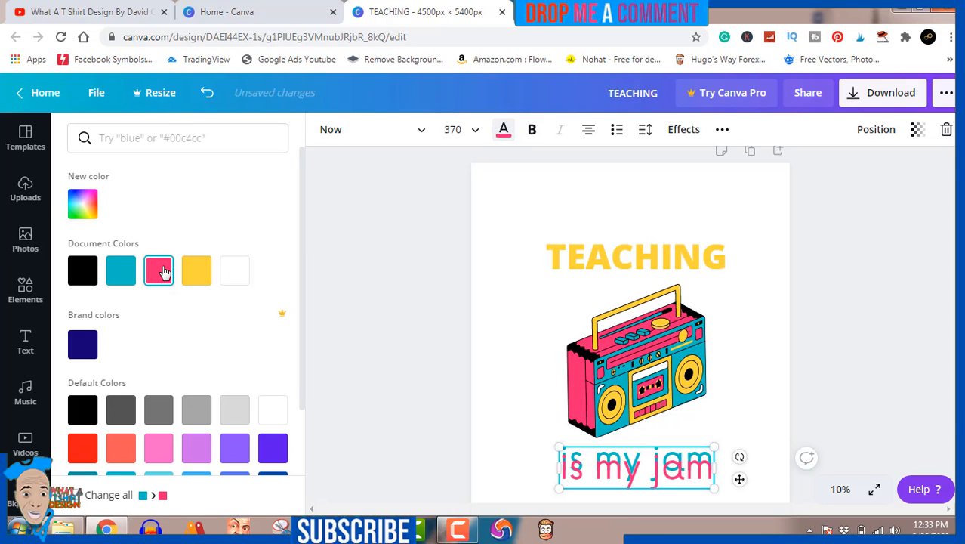
Step: Send the pink "is my jam" copy to the back and nudge it up until it sits closely behind the teal text
right_click(631, 470)
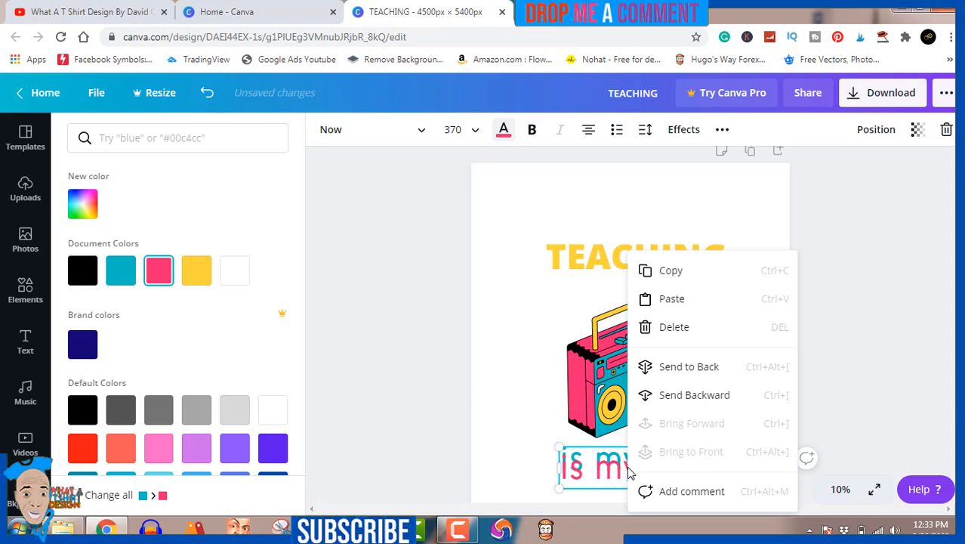
click(695, 373)
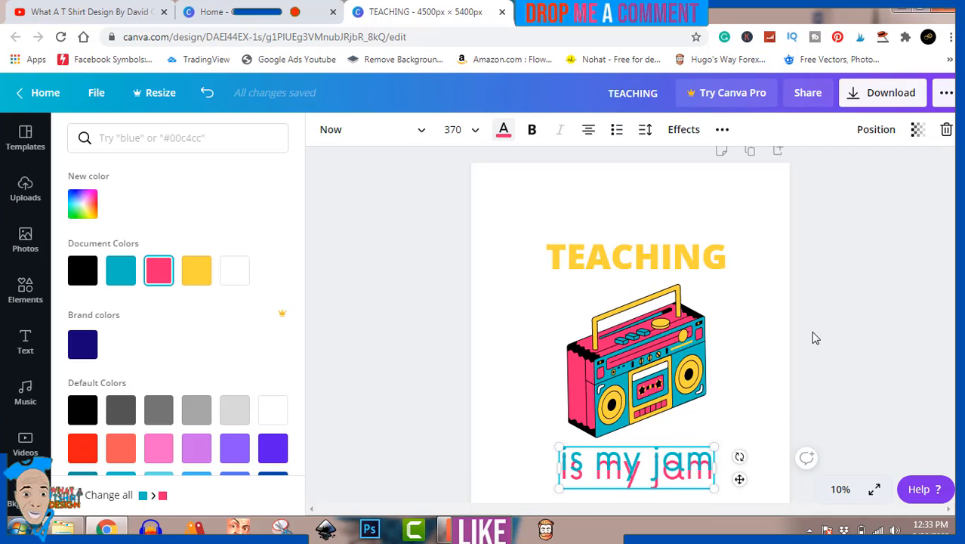
key(Up)
key(Up)
key(Up)
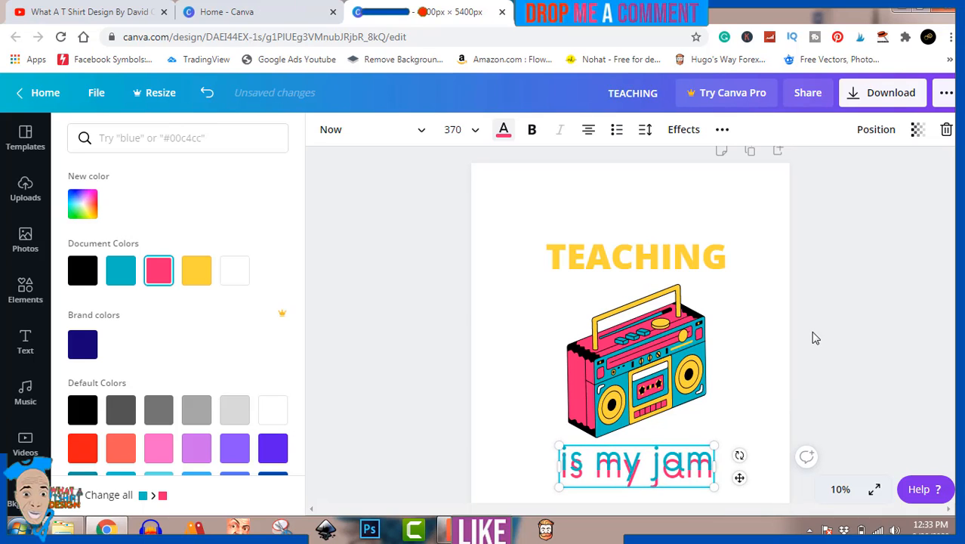
key(Up)
key(Up)
key(Up)
key(Up)
key(Up)
key(Up)
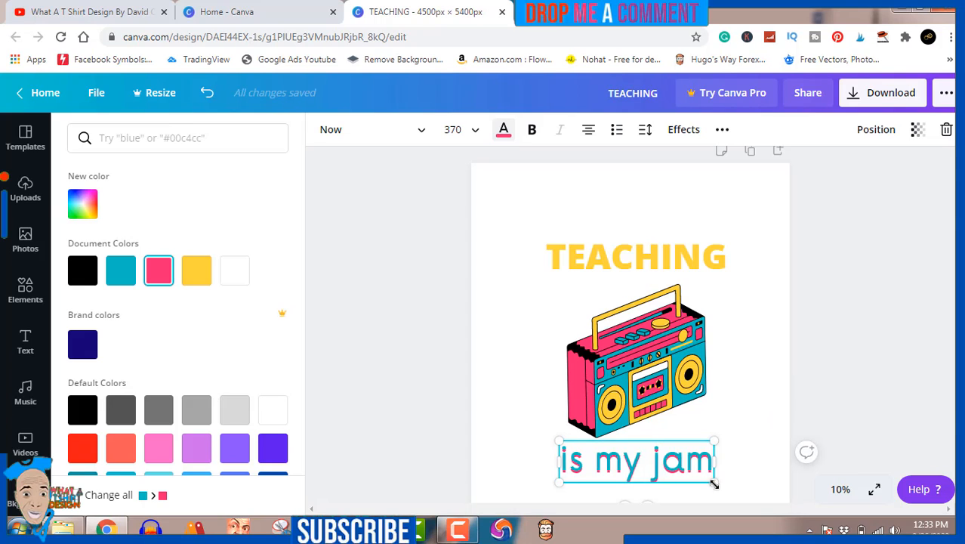
Step: Scale the pink "is my jam" copy to about size 365 and nudge it right to form an offset shadow
drag(710, 479, 708, 476)
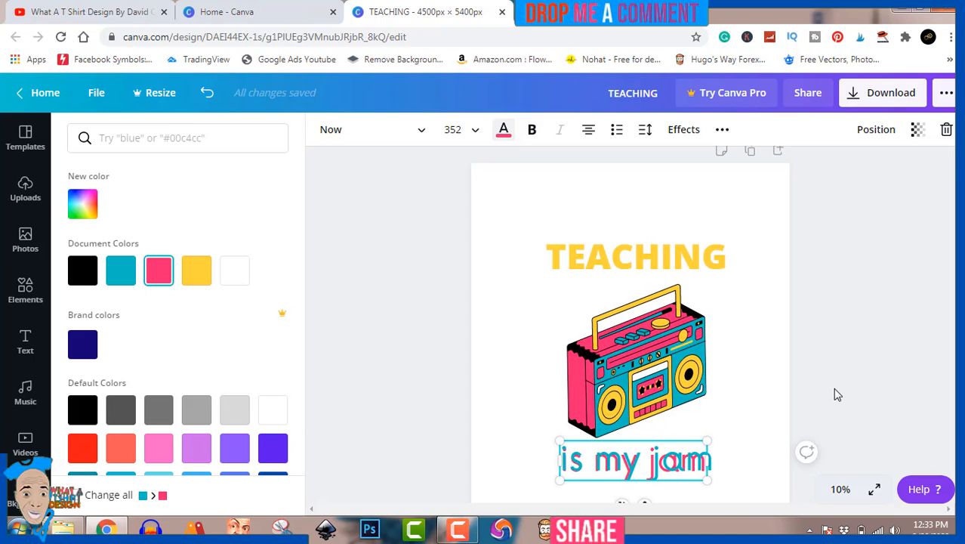
key(Right)
key(Right)
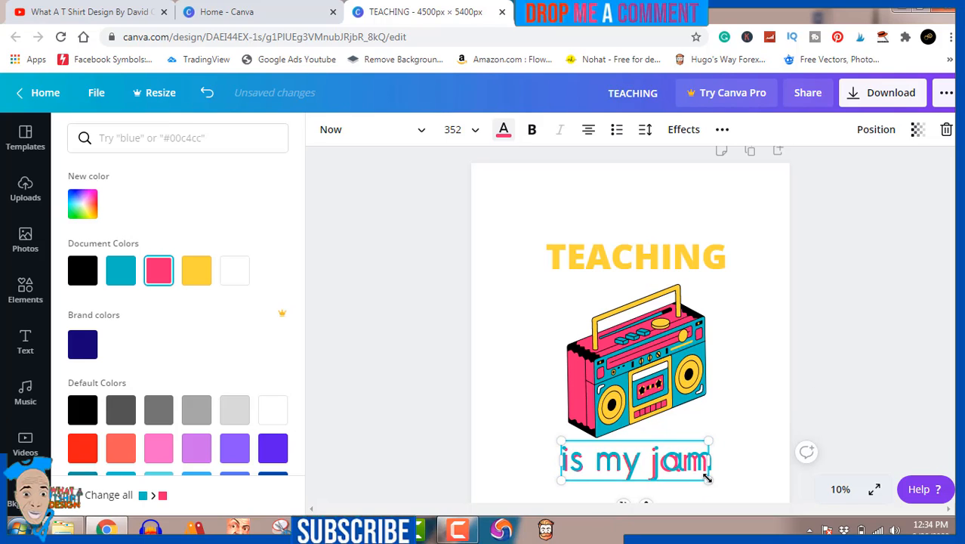
drag(707, 478, 714, 482)
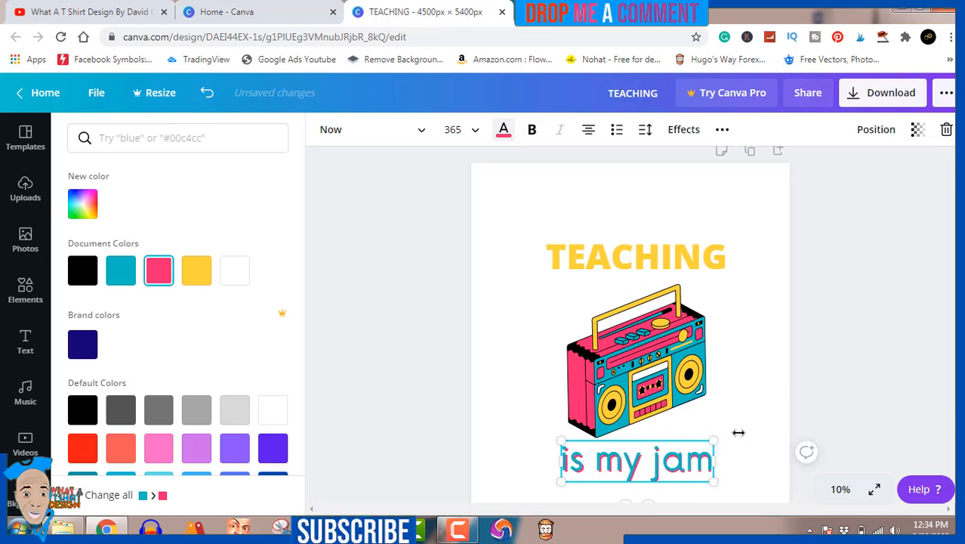
click(869, 308)
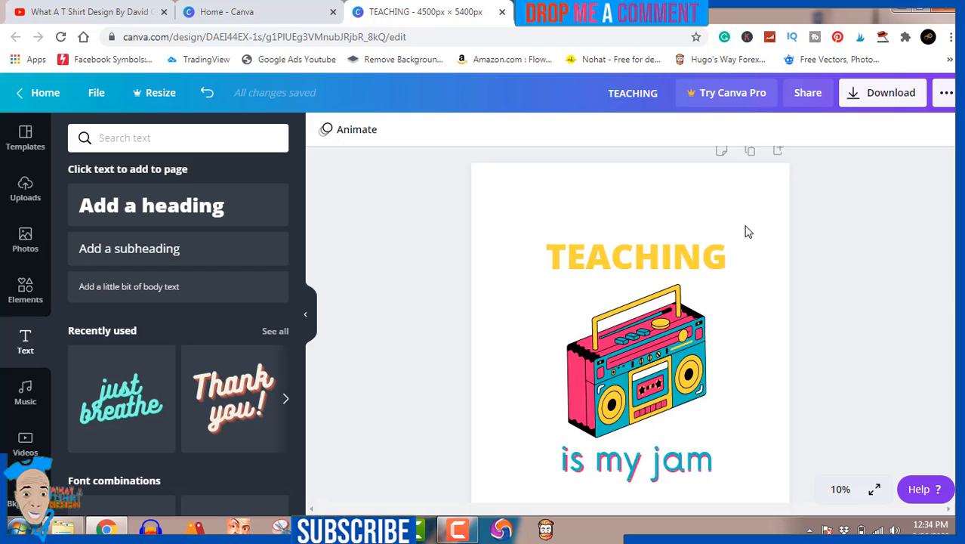
Step: Duplicate the yellow TEACHING heading just below itself and colour the copy with the document's teal
click(685, 254)
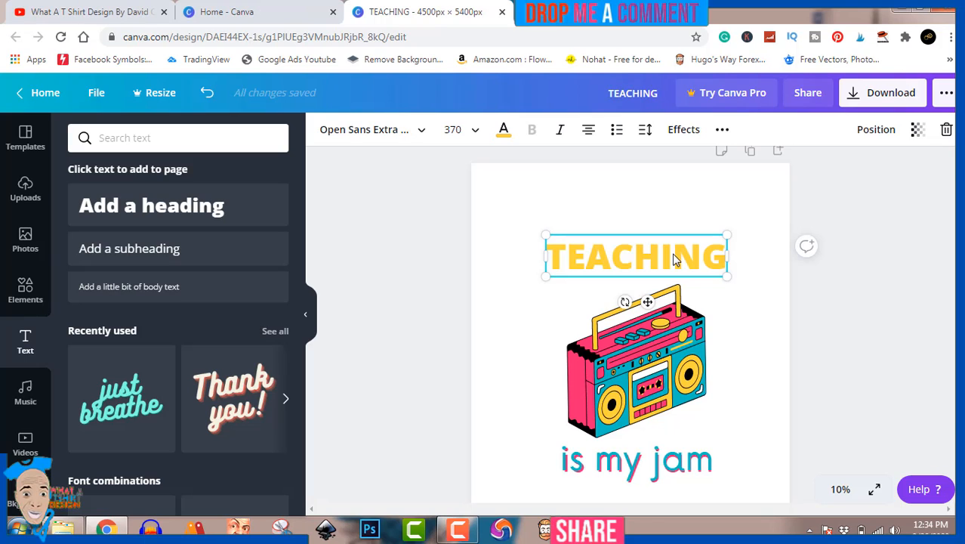
drag(673, 260, 675, 293)
drag(672, 287, 675, 293)
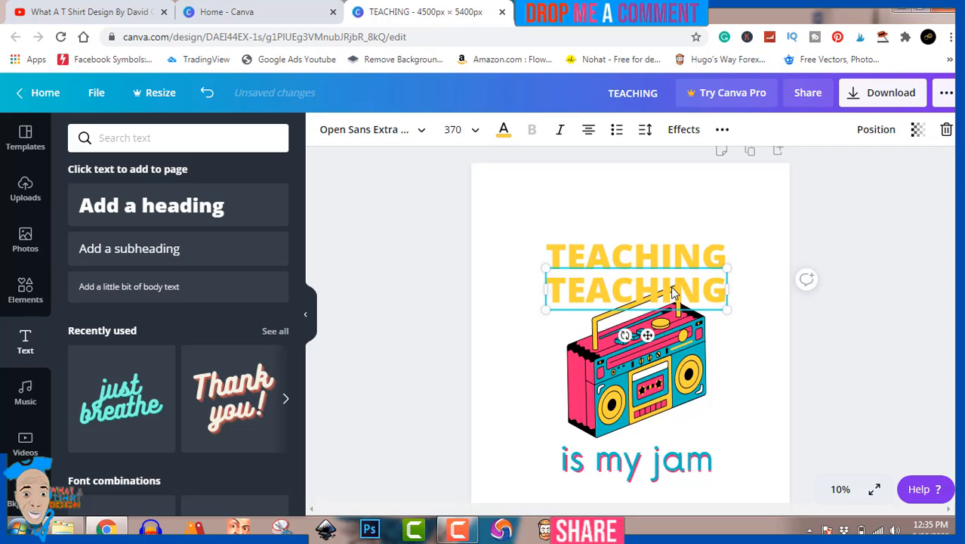
click(503, 133)
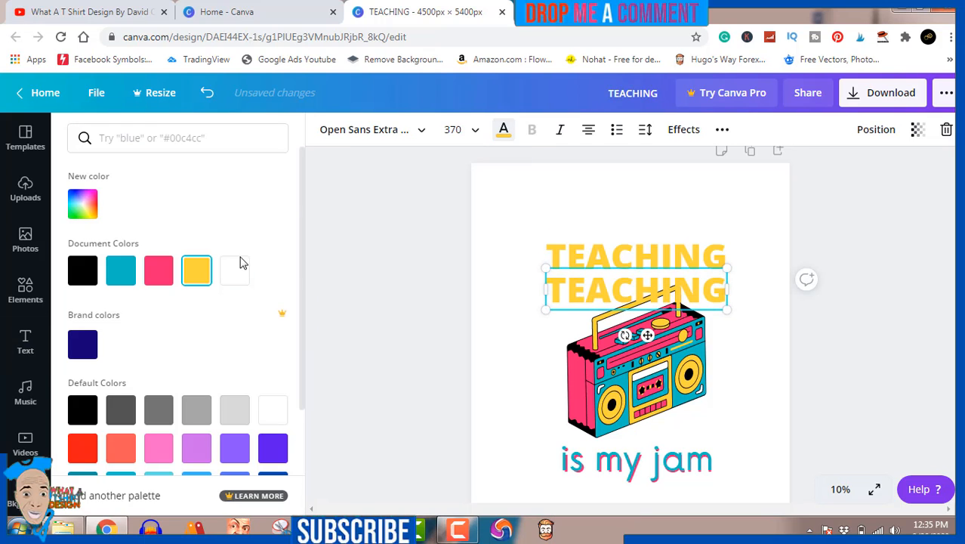
click(122, 272)
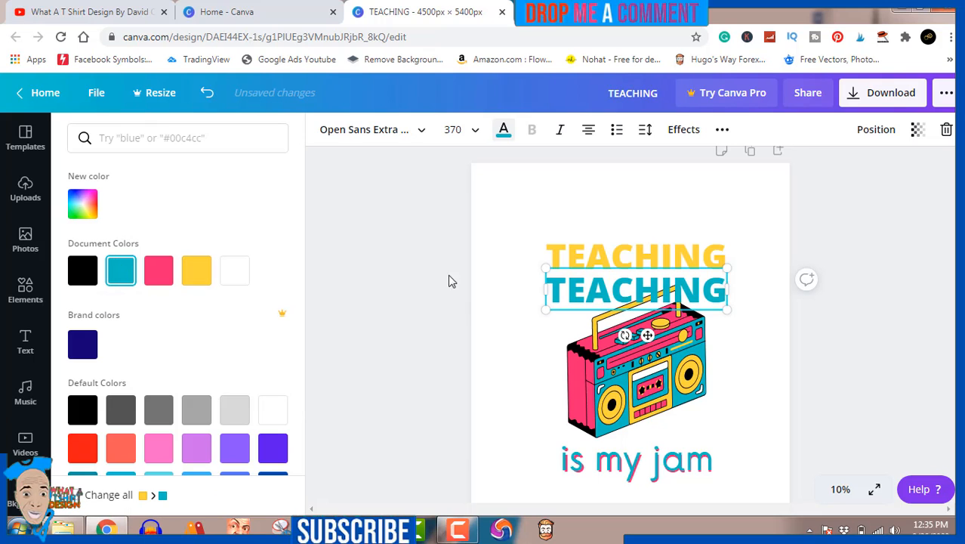
Step: Move the teal TEACHING copy over the yellow heading, nudged so that a thin yellow edge shows above it
drag(645, 297, 640, 264)
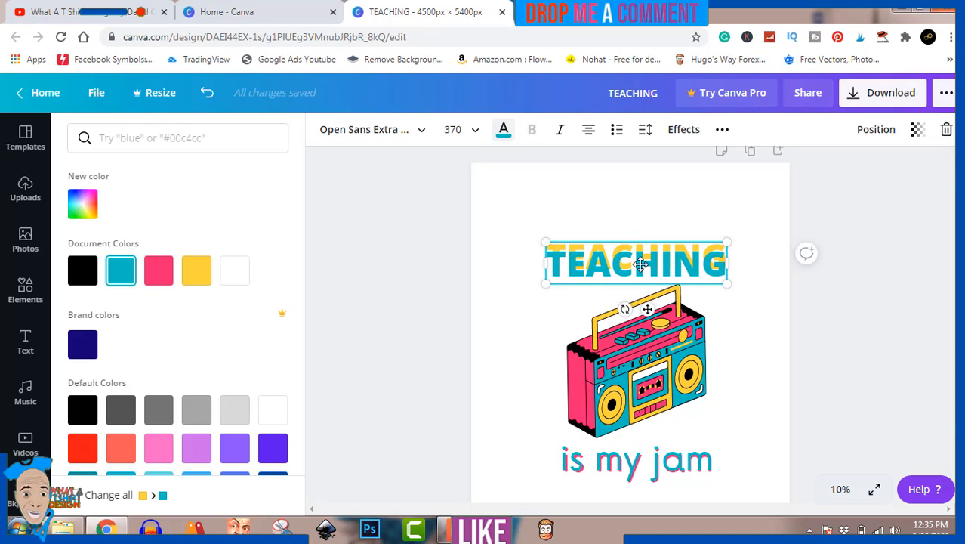
key(Up)
key(Up)
key(Up)
key(Up)
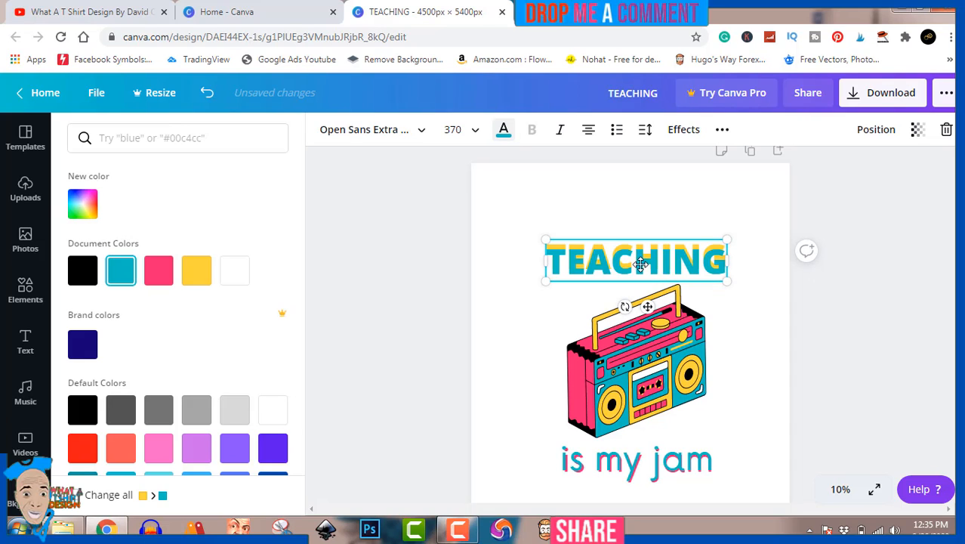
key(Up)
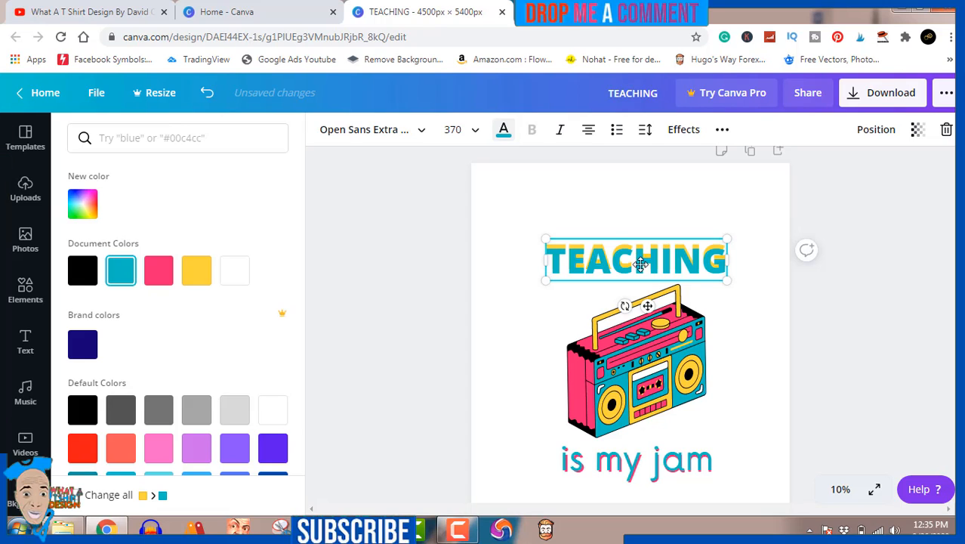
key(Escape)
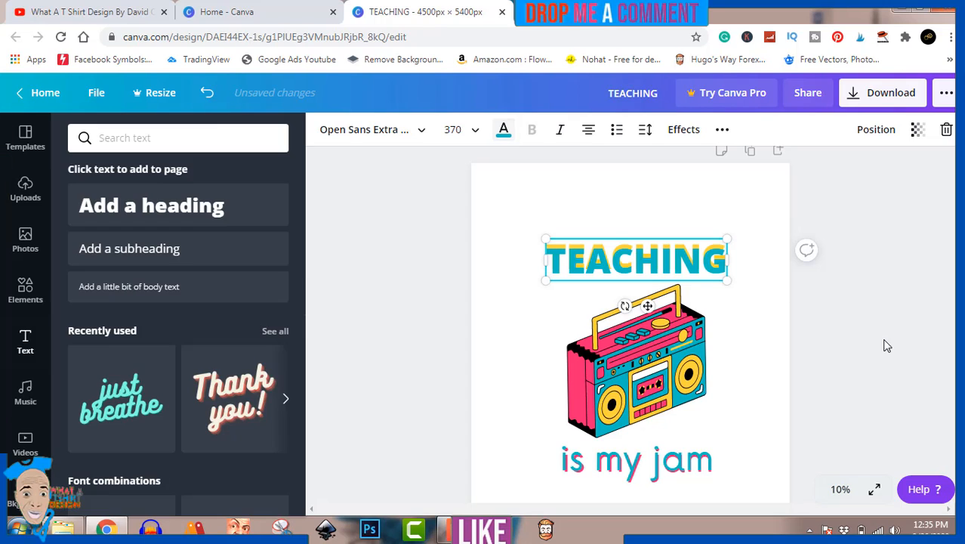
key(Escape)
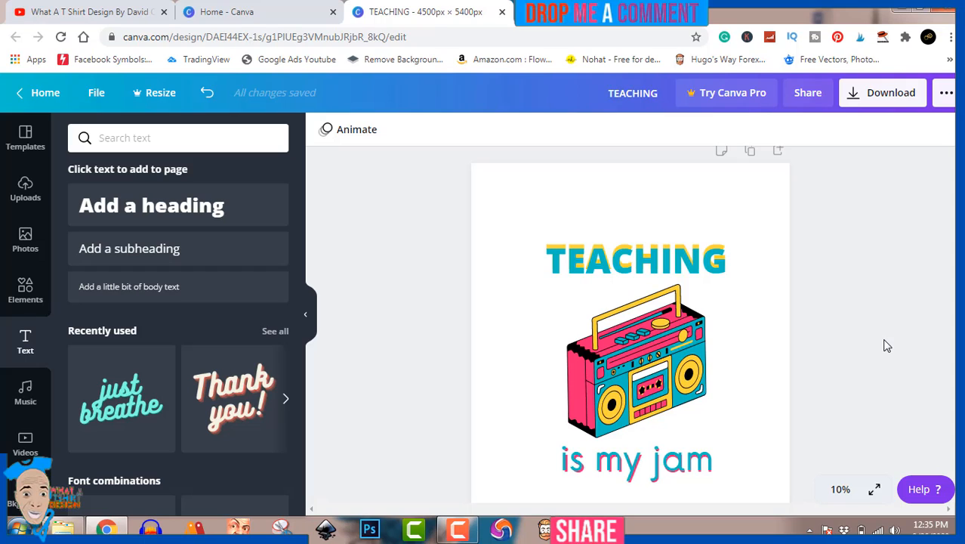
Step: Download the design as a PNG at 4500 x 5400 px and dismiss the content scheduling offer
click(882, 100)
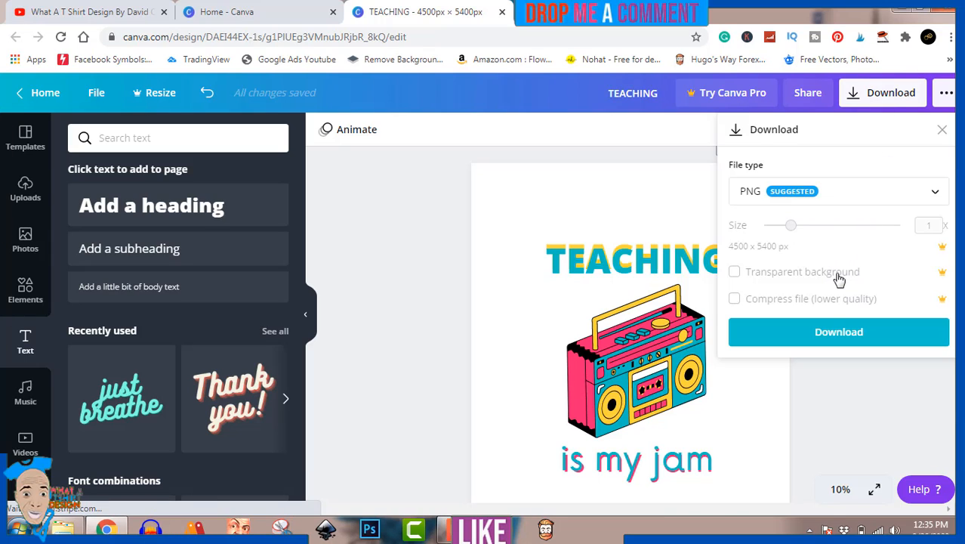
click(870, 338)
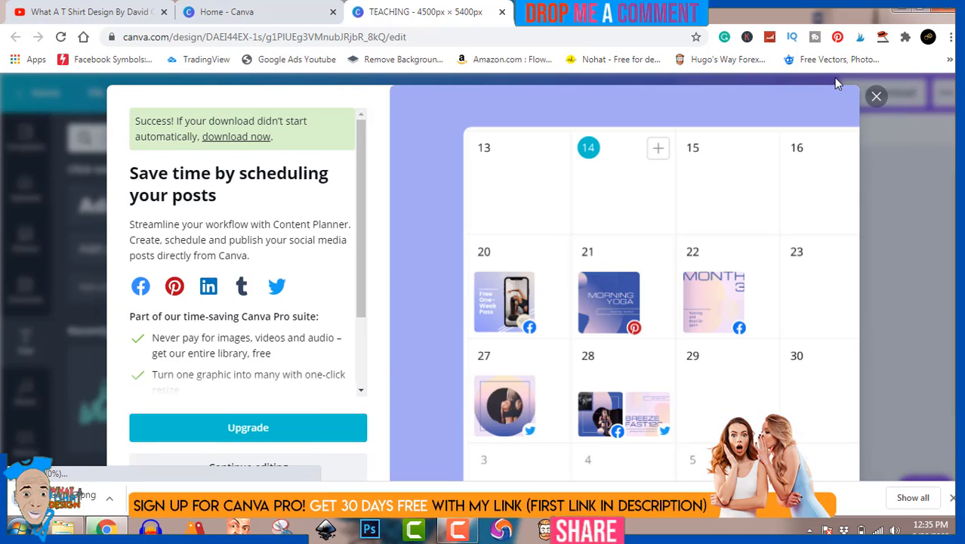
click(871, 98)
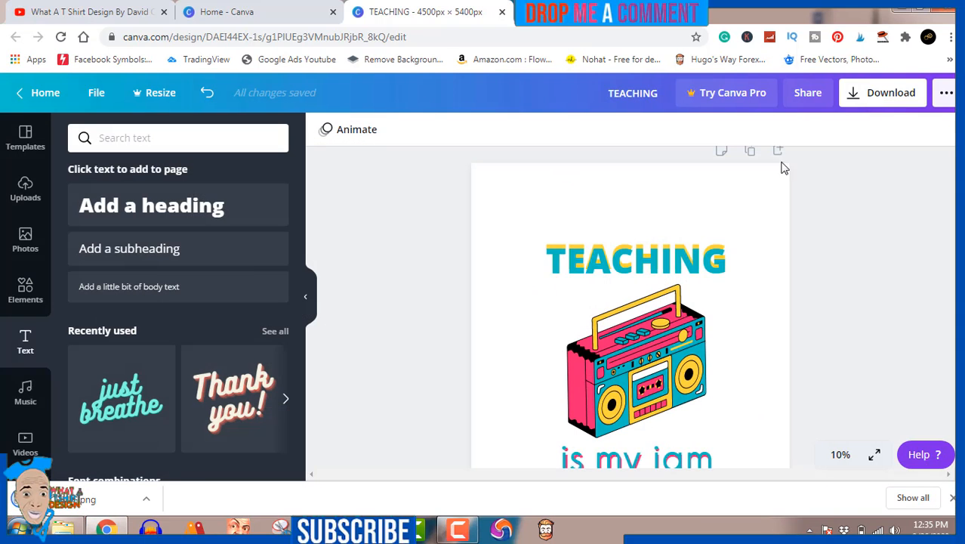
Step: Show the downloaded TEACHING image in the Downloads folder and open it in Windows Photo Viewer
click(146, 498)
click(203, 448)
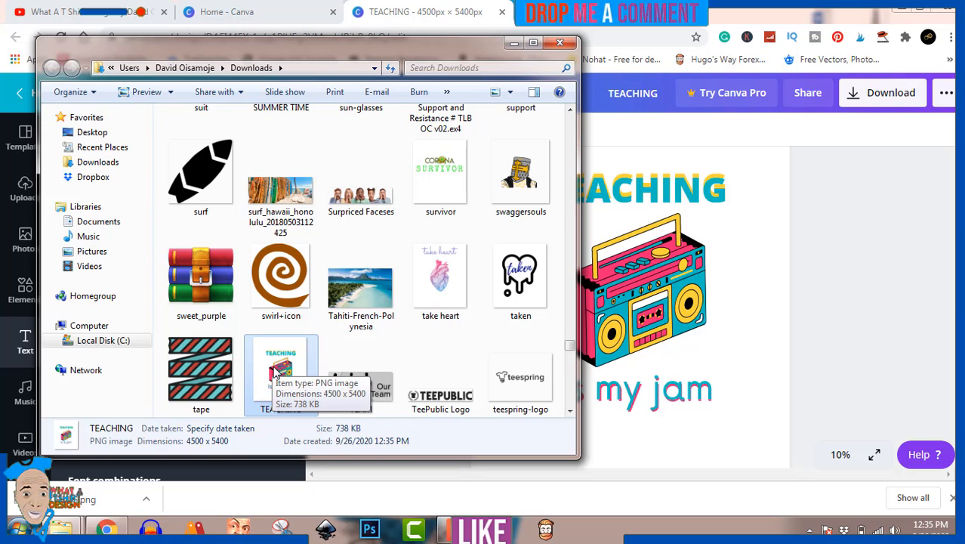
double_click(278, 372)
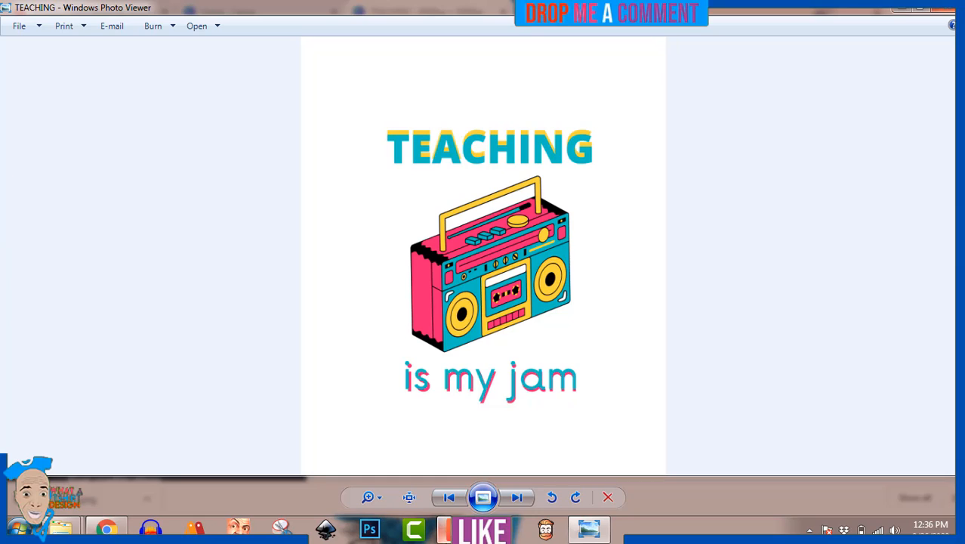
click(460, 529)
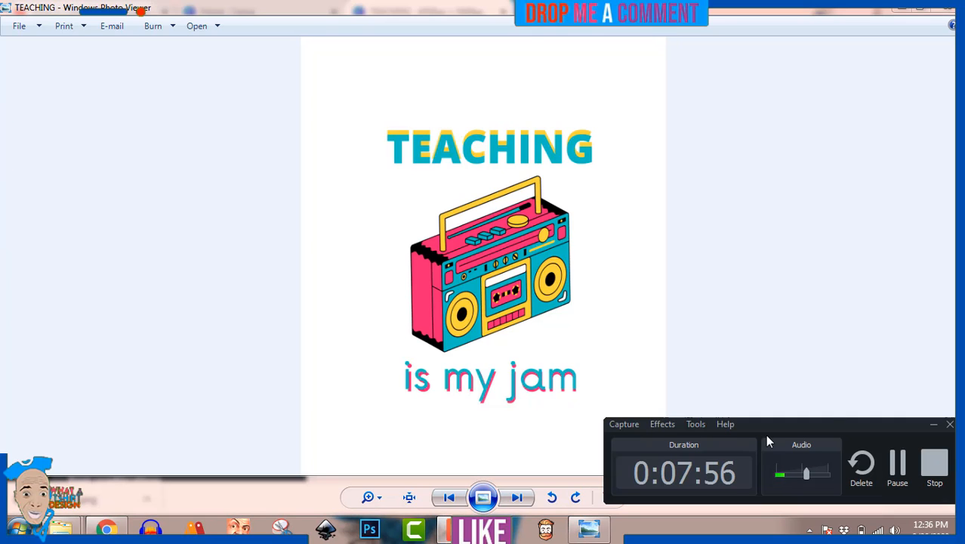